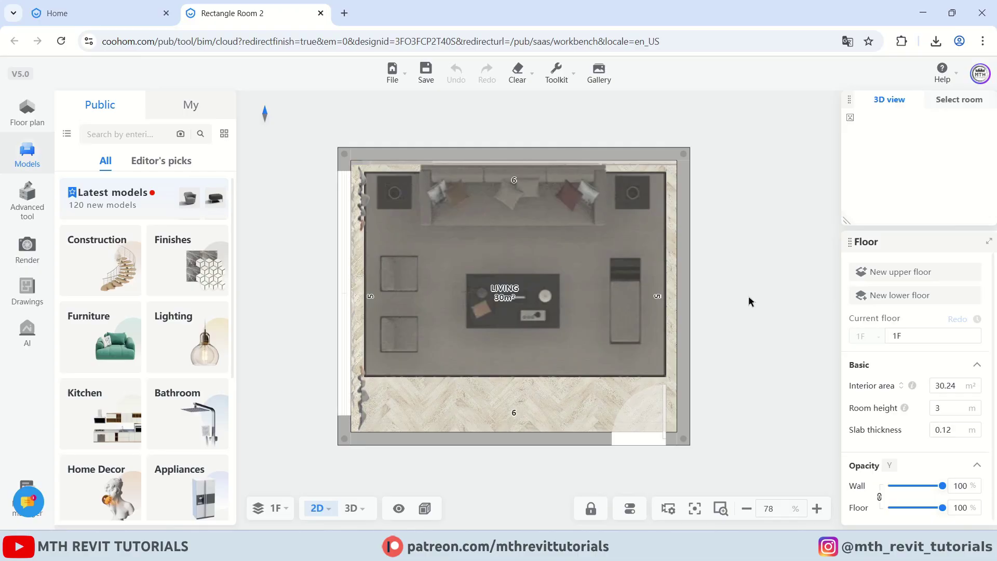
Generate the room's construction drawings and expand LIVING Elevations A–D in the view list.
{"action": "left_click", "coordinate": [36, 299]}
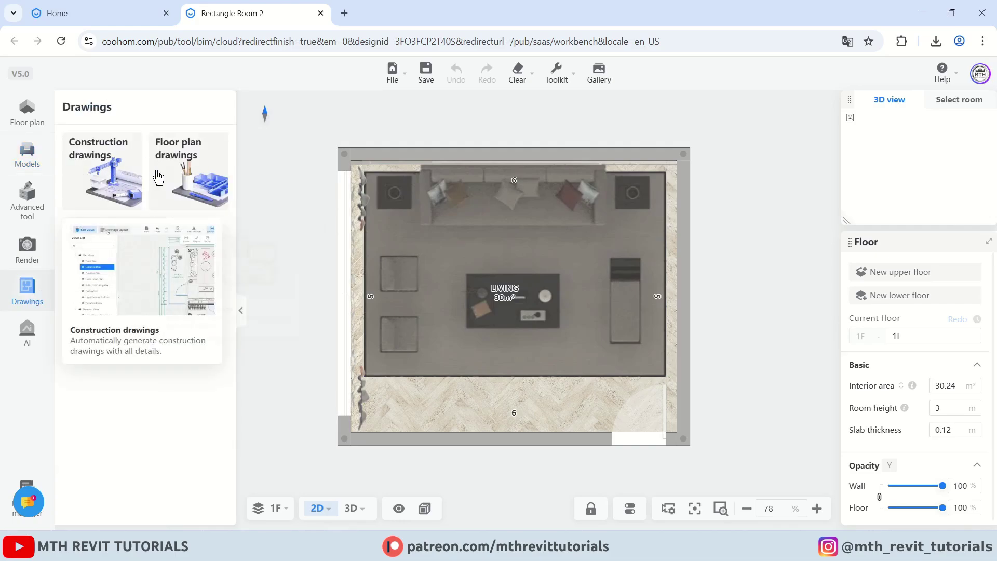
{"action": "mouse_move", "coordinate": [158, 177]}
{"action": "left_click", "coordinate": [116, 178]}
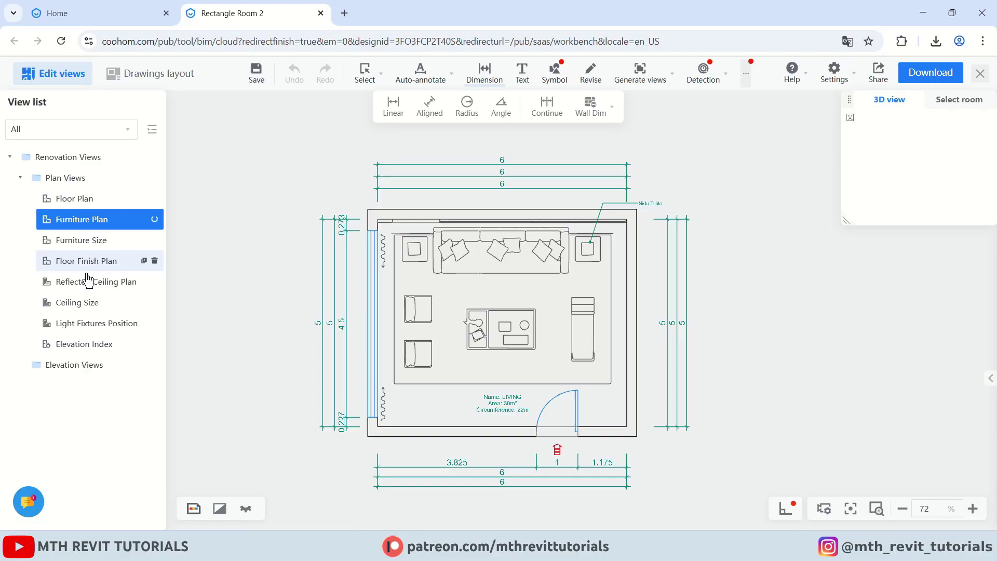
{"action": "left_click", "coordinate": [75, 365]}
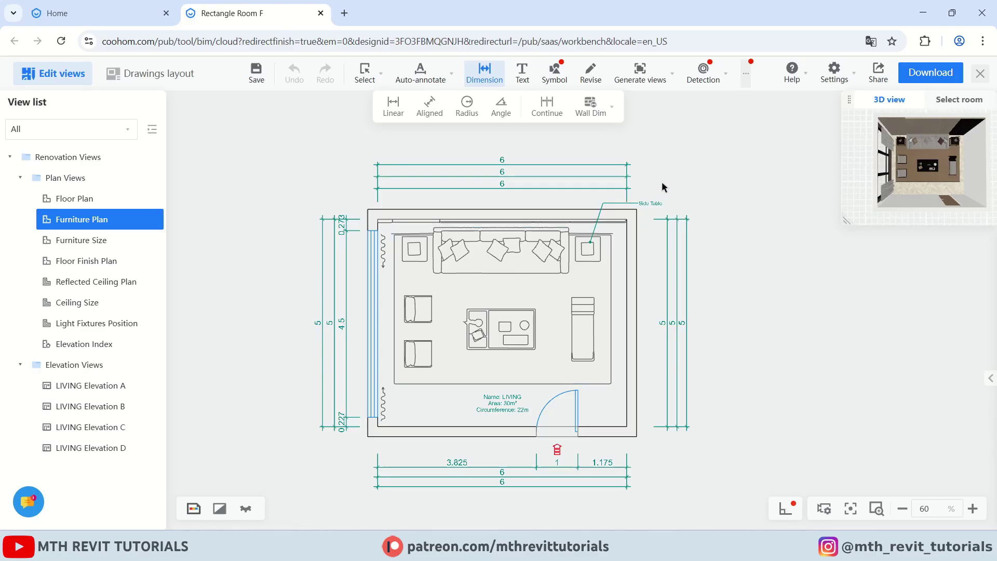
{"action": "left_click", "coordinate": [746, 86]}
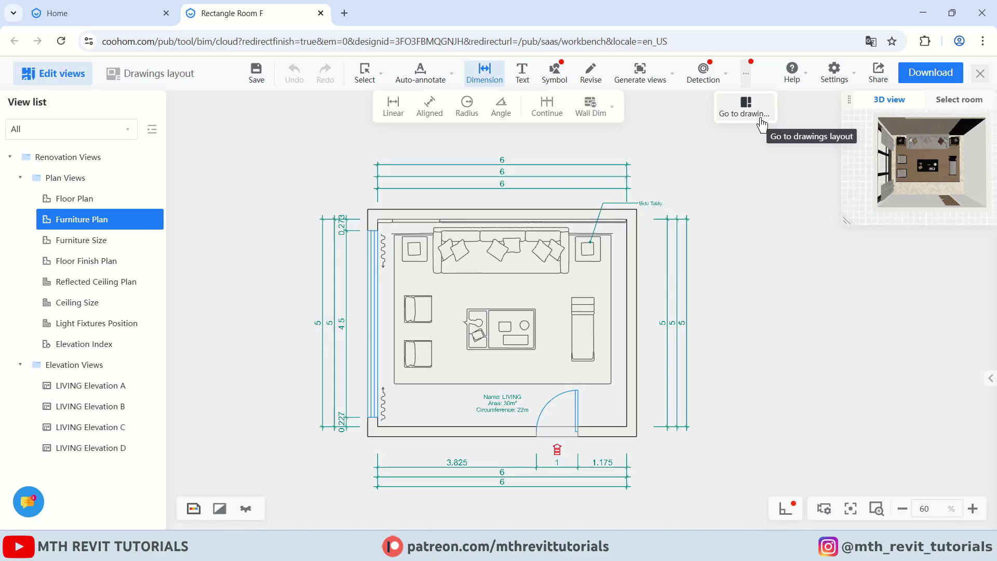
Switch to the drawings layout and browse the sheets, returning to the Layout plan.
{"action": "left_click", "coordinate": [746, 109]}
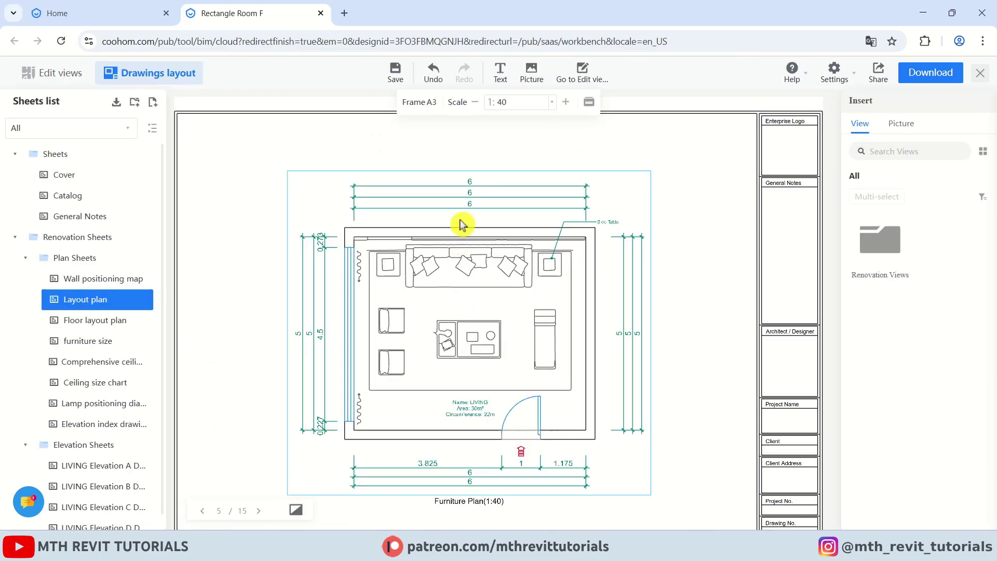
{"action": "scroll", "coordinate": [655, 181], "scroll_direction": "down", "scroll_amount": 1}
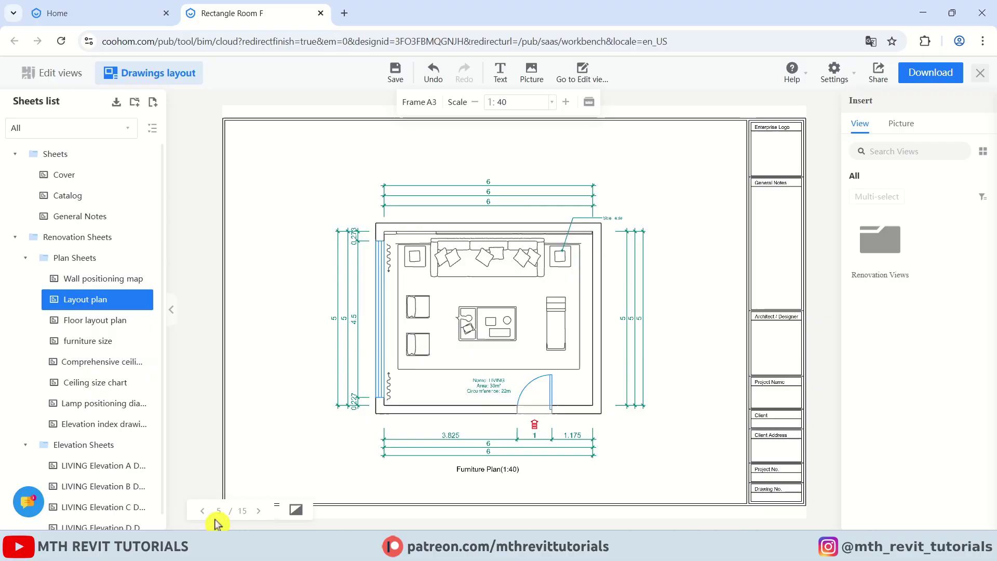
{"action": "left_click", "coordinate": [258, 511]}
{"action": "key", "text": "Left"}
{"action": "scroll", "coordinate": [509, 295], "scroll_direction": "up", "scroll_amount": 1}
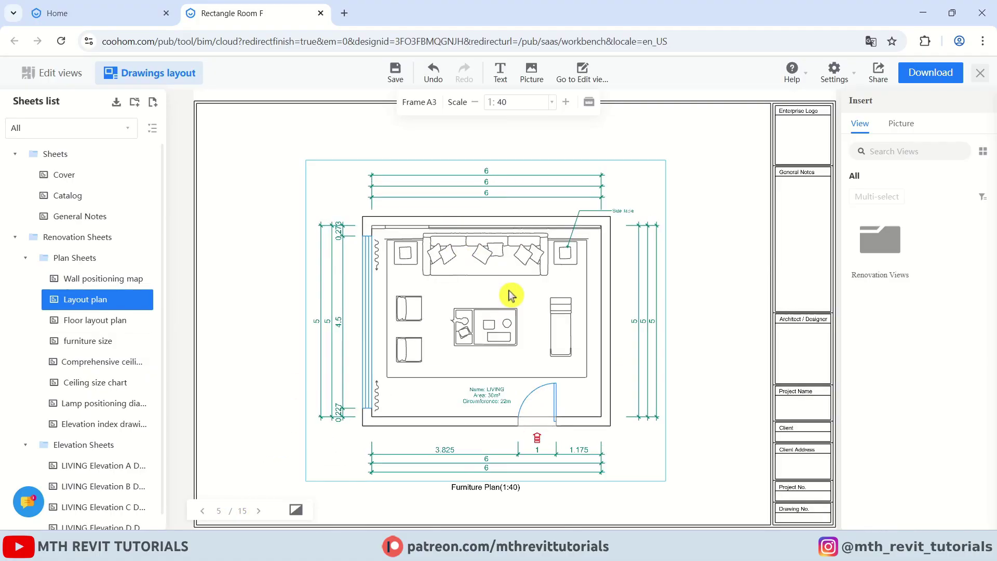
{"action": "scroll", "coordinate": [634, 213], "scroll_direction": "up", "scroll_amount": 5}
Change the title block's Enterprise Logo label to CADNeeds.
{"action": "double_click", "coordinate": [634, 214]}
{"action": "type", "text": "CADNeeds"}
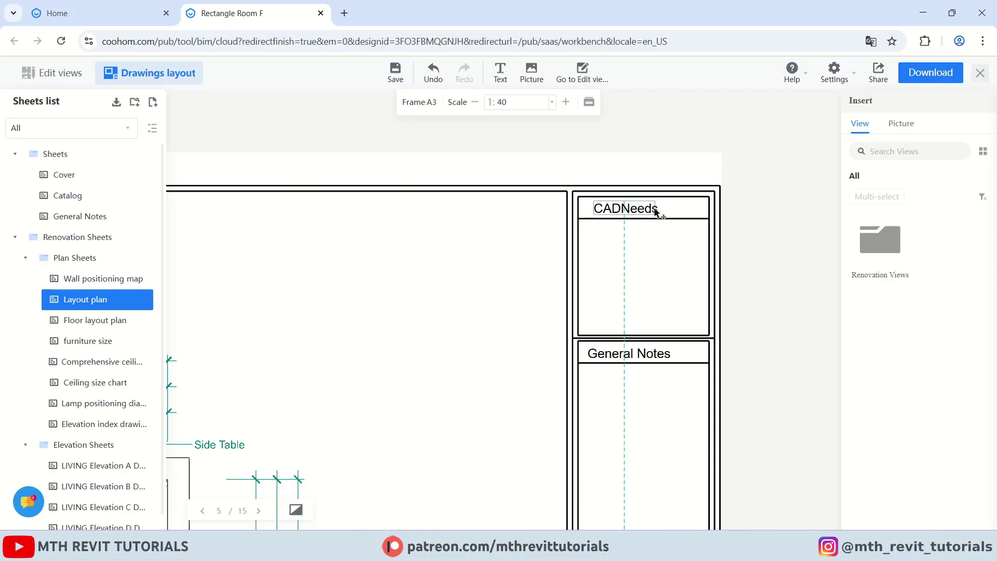
{"action": "scroll", "coordinate": [657, 207], "scroll_direction": "up", "scroll_amount": 1}
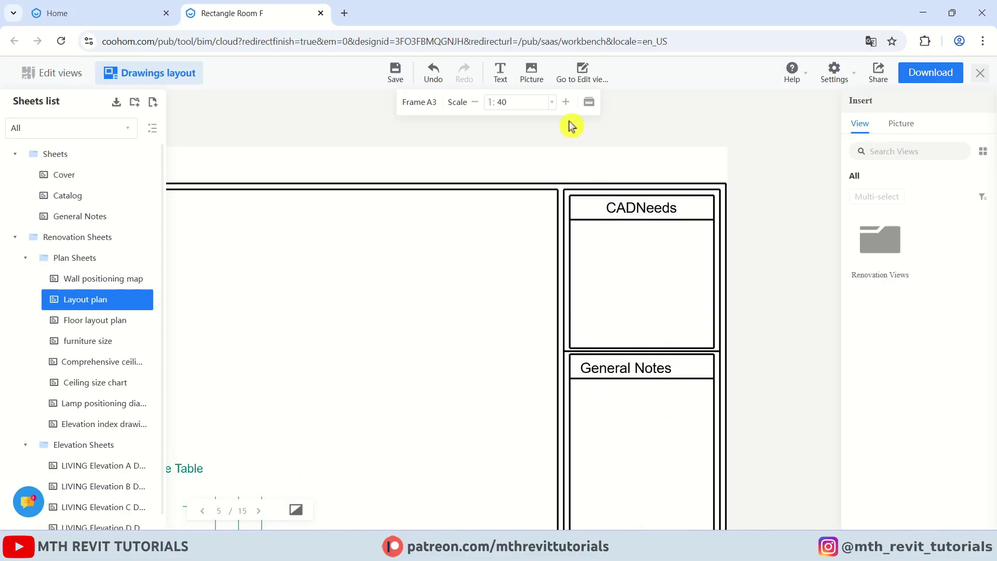
Insert the CADNeeds Logo image file onto the Layout plan sheet.
{"action": "left_click", "coordinate": [531, 73]}
{"action": "double_click", "coordinate": [232, 190]}
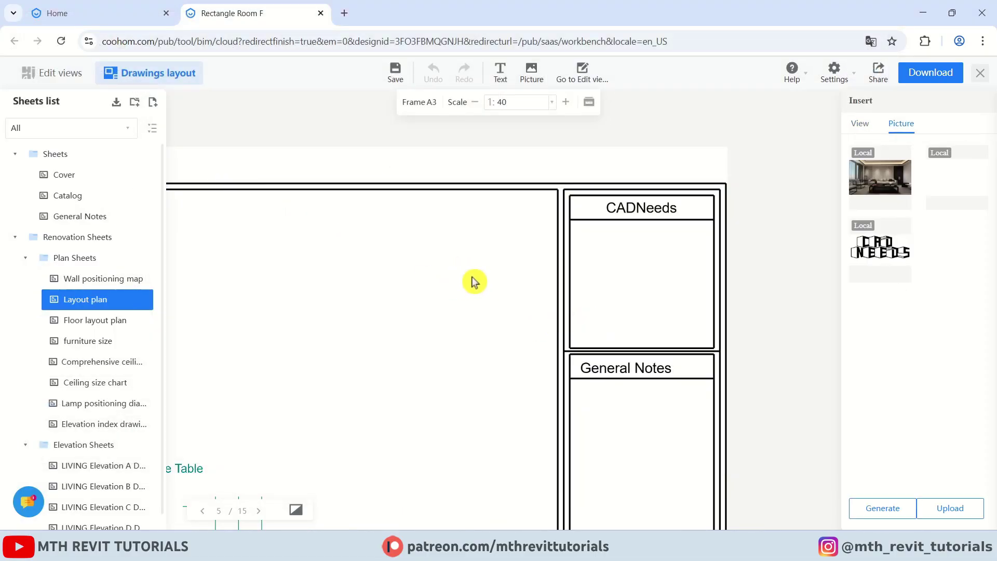
{"action": "left_click_drag", "start_coordinate": [886, 251], "coordinate": [538, 267]}
Shrink the CADNeeds logo and fit it inside the title block's logo box.
{"action": "scroll", "coordinate": [314, 286], "scroll_direction": "down", "scroll_amount": 1}
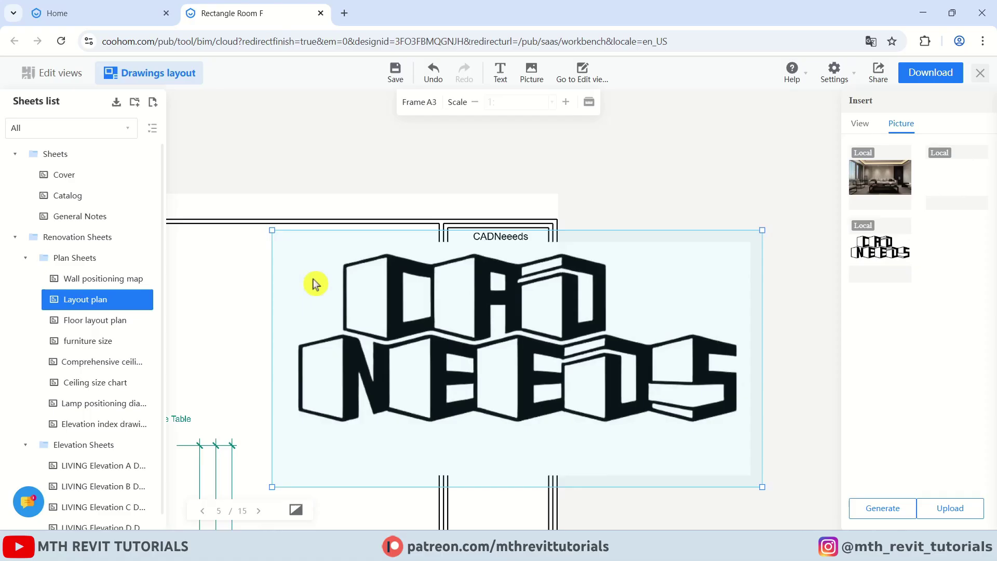
{"action": "left_click_drag", "start_coordinate": [273, 230], "coordinate": [678, 418]}
{"action": "left_click_drag", "start_coordinate": [719, 452], "coordinate": [511, 289]}
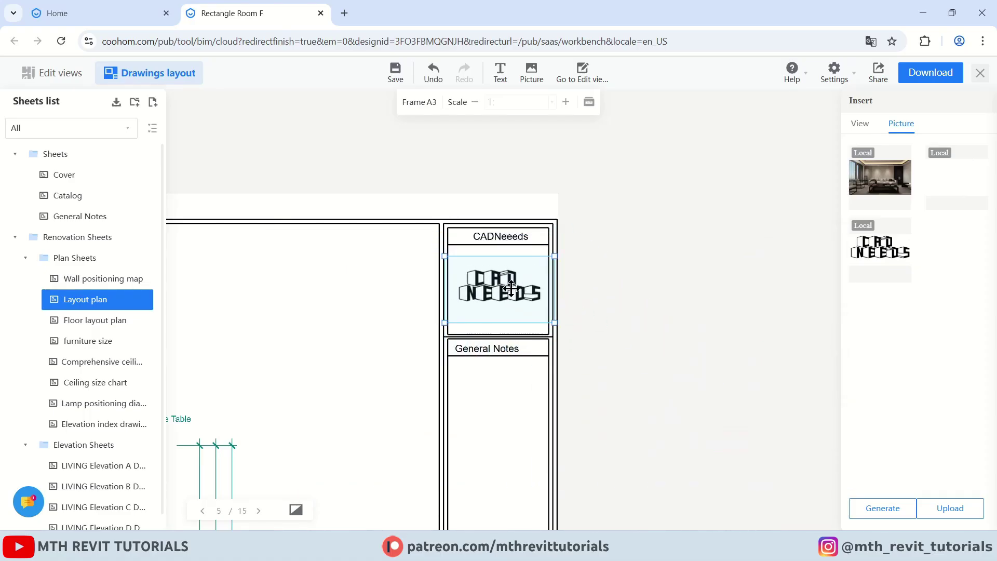
{"action": "left_click_drag", "start_coordinate": [553, 255], "coordinate": [541, 263]}
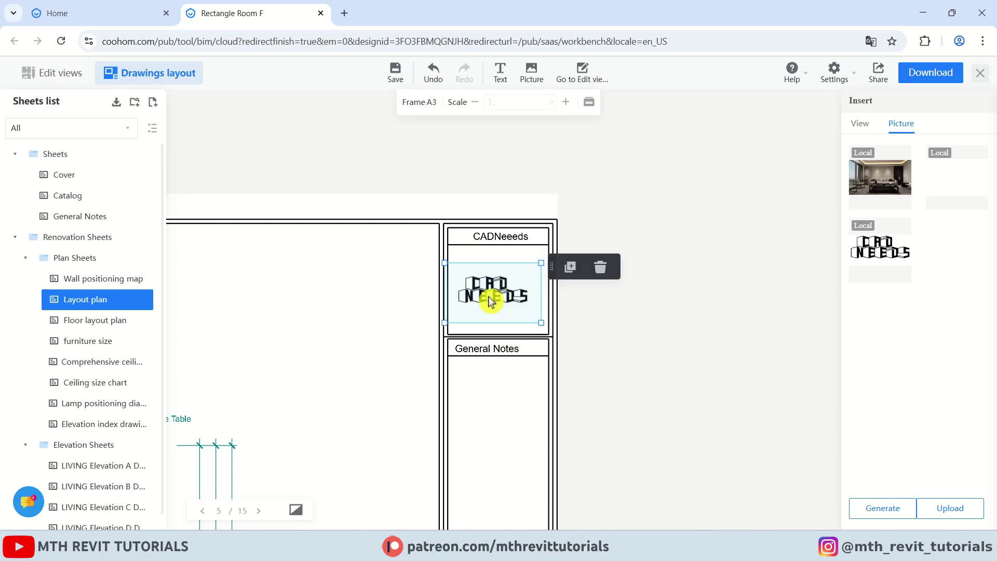
{"action": "left_click_drag", "start_coordinate": [494, 293], "coordinate": [502, 285]}
{"action": "left_click", "coordinate": [581, 240]}
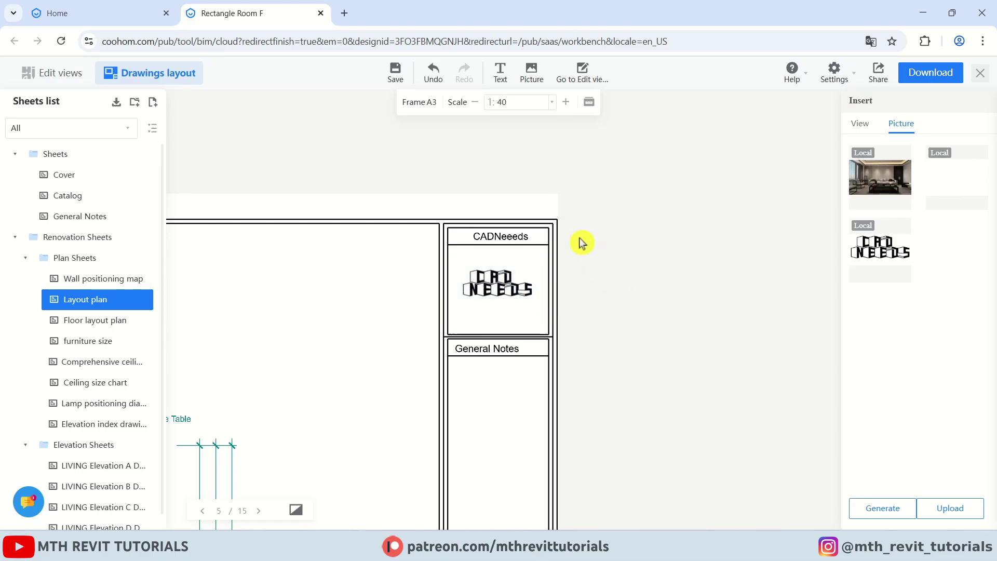
{"action": "scroll", "coordinate": [561, 367], "scroll_direction": "down", "scroll_amount": 3}
{"action": "scroll", "coordinate": [552, 306], "scroll_direction": "up", "scroll_amount": 2}
{"action": "scroll", "coordinate": [534, 434], "scroll_direction": "up", "scroll_amount": 2}
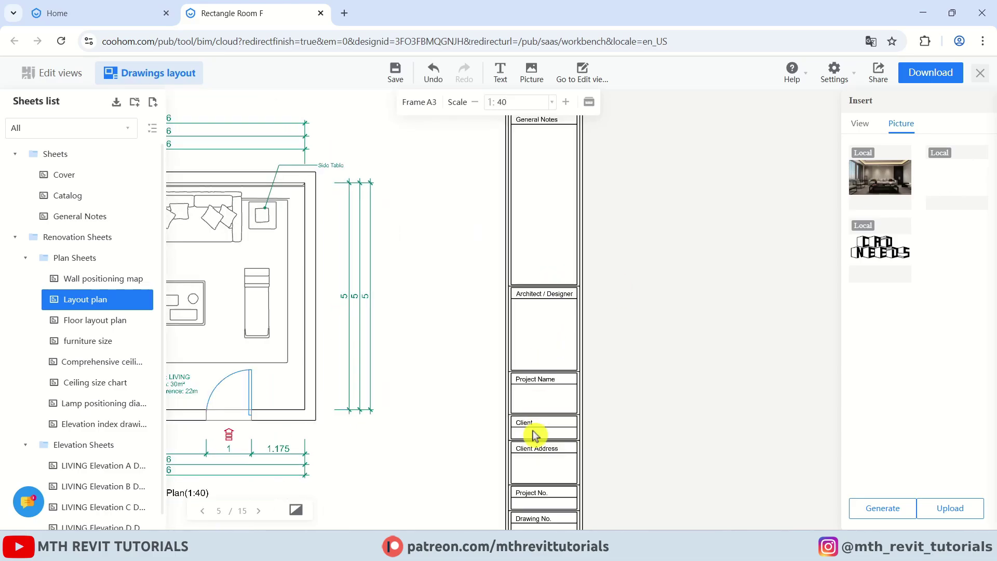
{"action": "scroll", "coordinate": [662, 395], "scroll_direction": "down", "scroll_amount": 2}
{"action": "scroll", "coordinate": [606, 302], "scroll_direction": "up", "scroll_amount": 5}
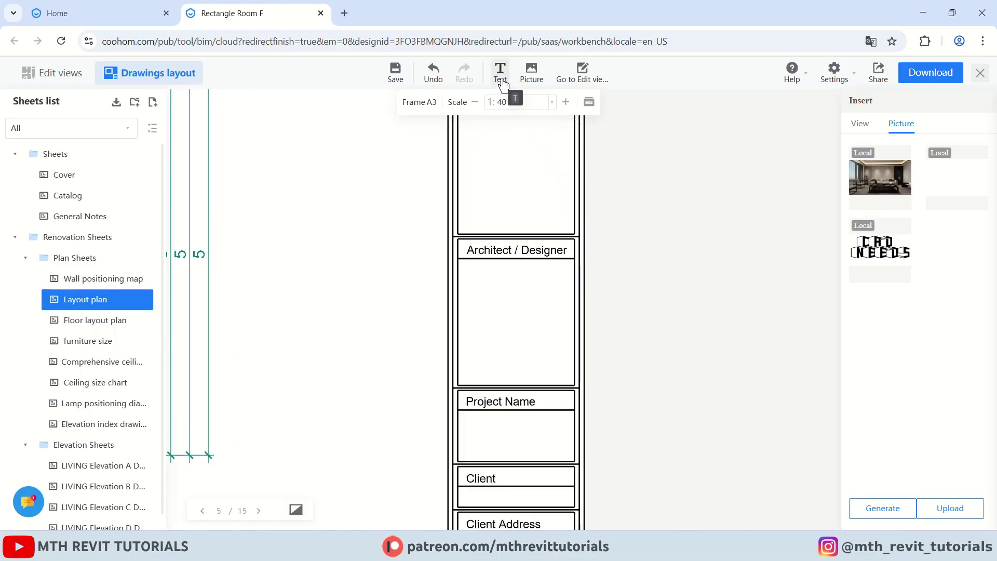
{"action": "left_click", "coordinate": [468, 271]}
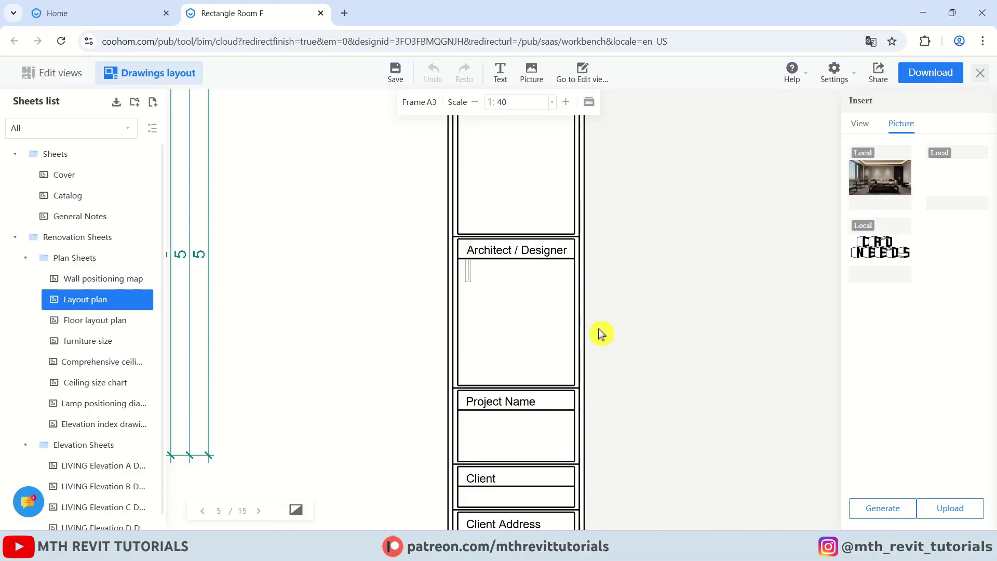
{"action": "scroll", "coordinate": [411, 329], "scroll_direction": "down", "scroll_amount": 5}
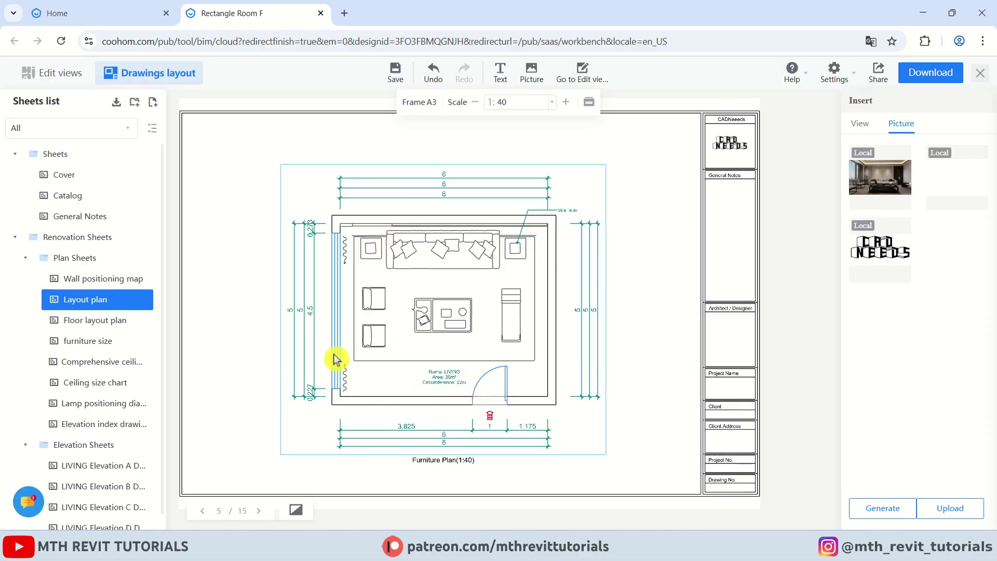
Set the Furniture Plan viewport's scale to 1:50.
{"action": "left_click", "coordinate": [427, 279]}
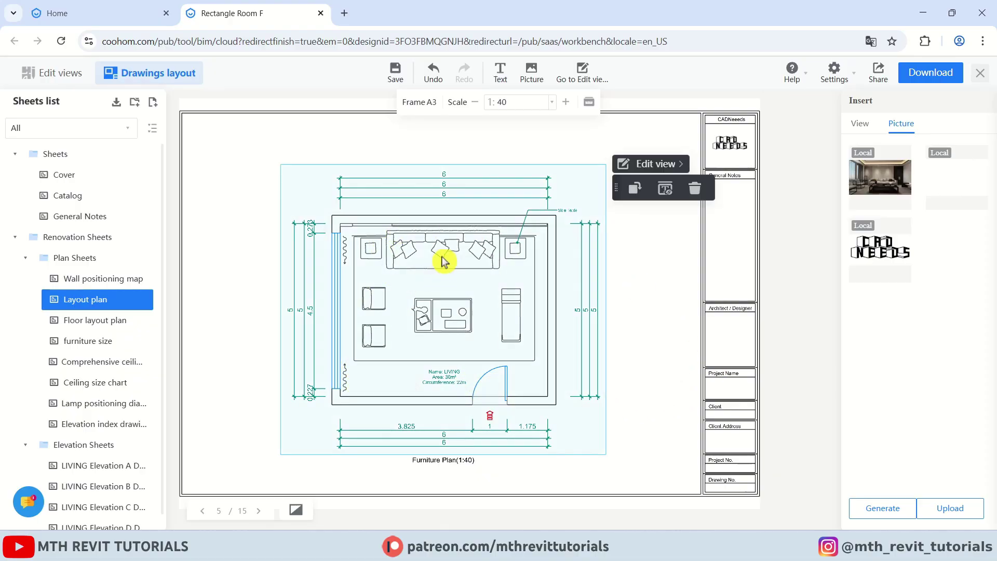
{"action": "left_click", "coordinate": [552, 102]}
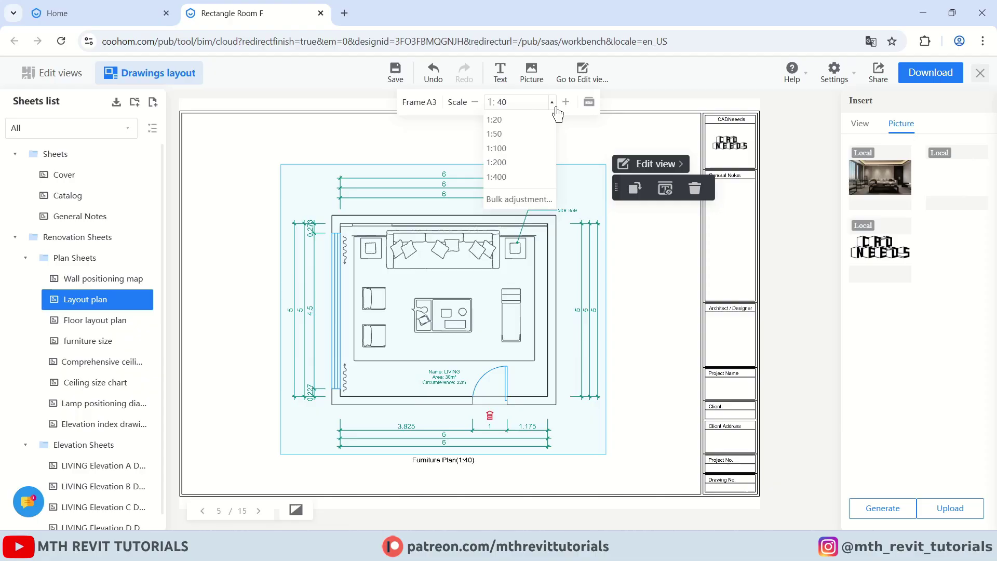
{"action": "left_click", "coordinate": [529, 135]}
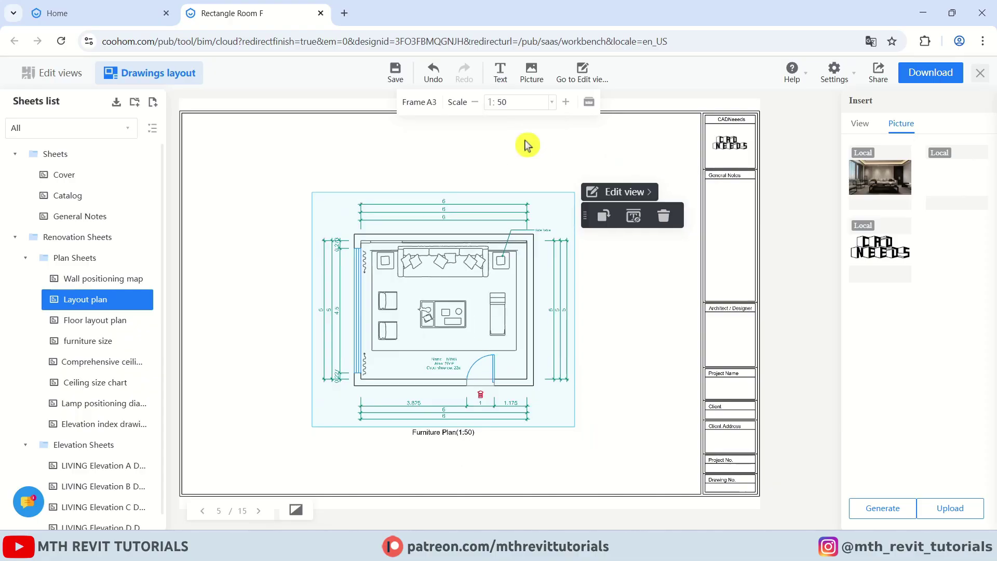
Move the Furniture Plan to the sheet's upper left and pan to the empty right side.
{"action": "scroll", "coordinate": [357, 316], "scroll_direction": "down", "scroll_amount": 2}
{"action": "left_click_drag", "start_coordinate": [489, 311], "coordinate": [380, 238]}
{"action": "key", "text": "ctrl+z"}
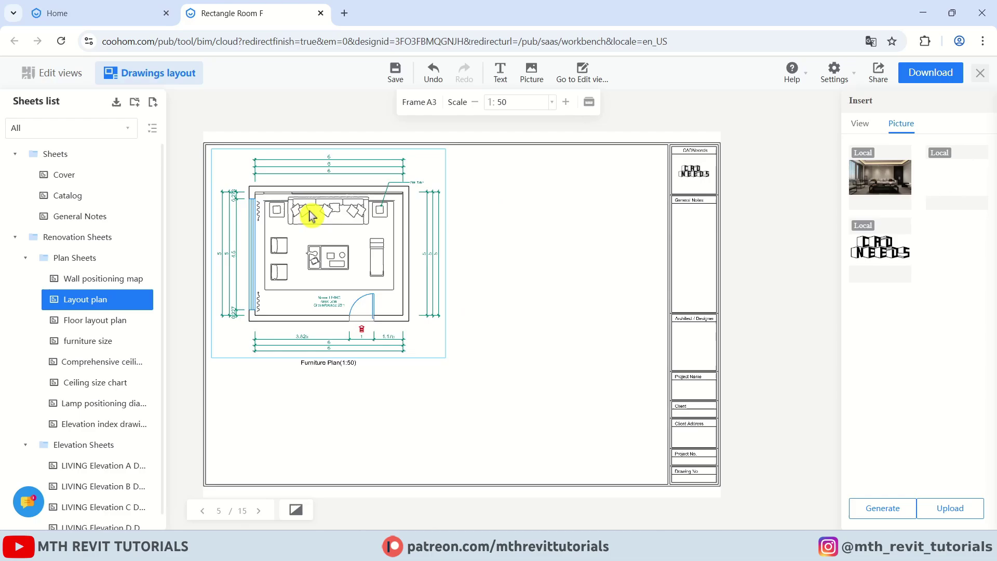
{"action": "scroll", "coordinate": [419, 294], "scroll_direction": "up", "scroll_amount": 1}
{"action": "scroll", "coordinate": [546, 330], "scroll_direction": "up", "scroll_amount": 1}
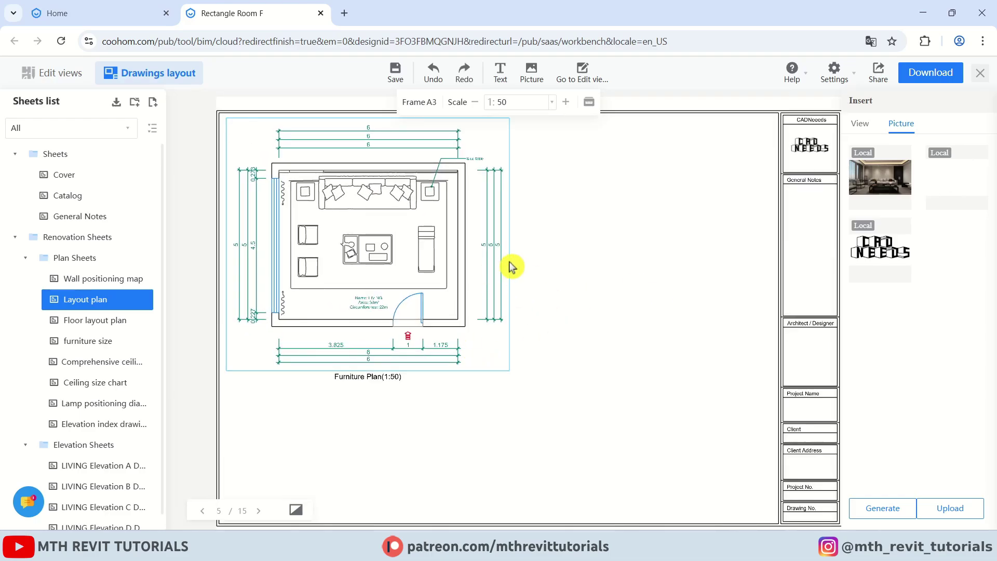
{"action": "left_click_drag", "start_coordinate": [613, 293], "coordinate": [483, 343]}
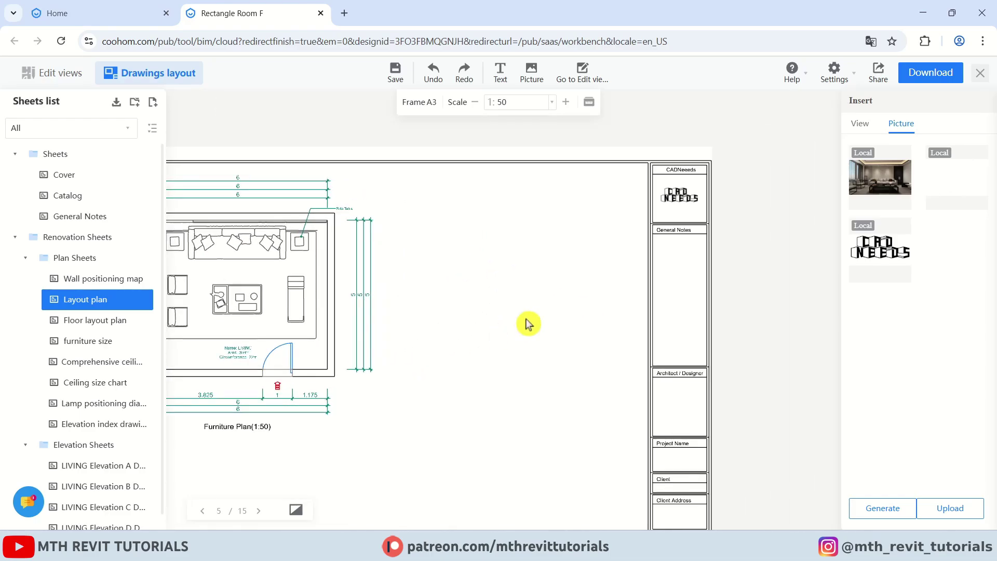
Insert the Floor Finish Plan from Renovation Views > Plan Views beside the Furniture Plan.
{"action": "left_click", "coordinate": [859, 125]}
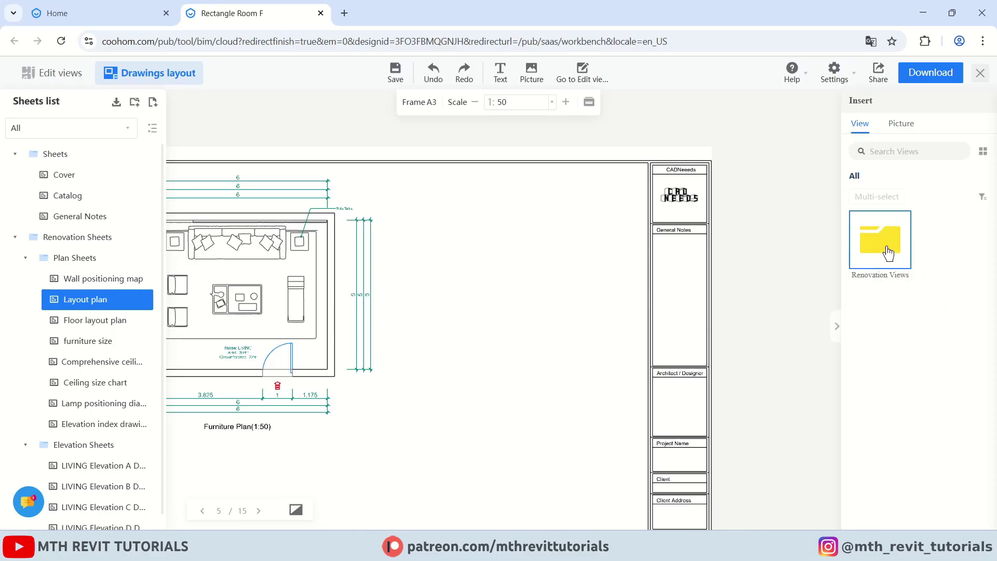
{"action": "double_click", "coordinate": [885, 252]}
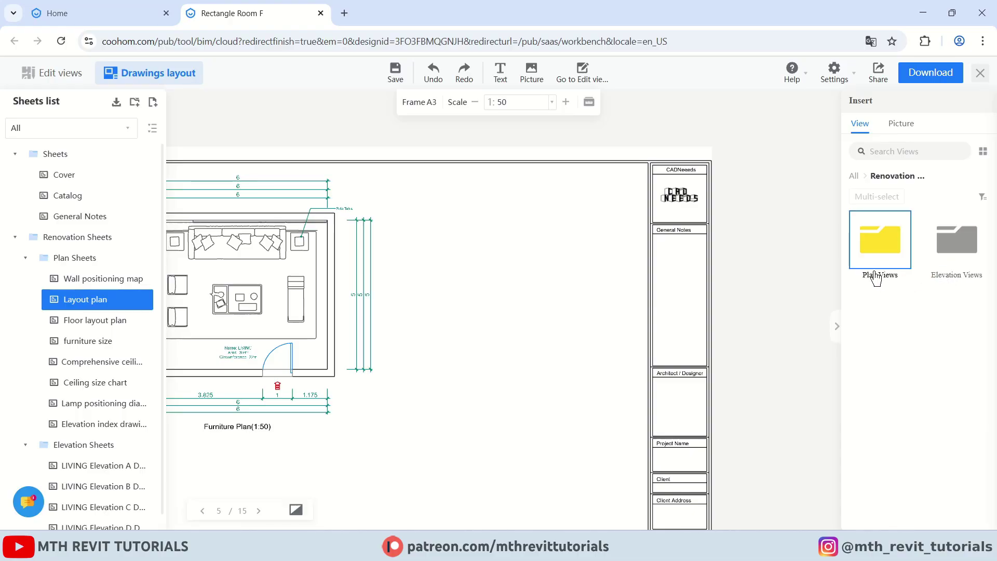
{"action": "double_click", "coordinate": [882, 264]}
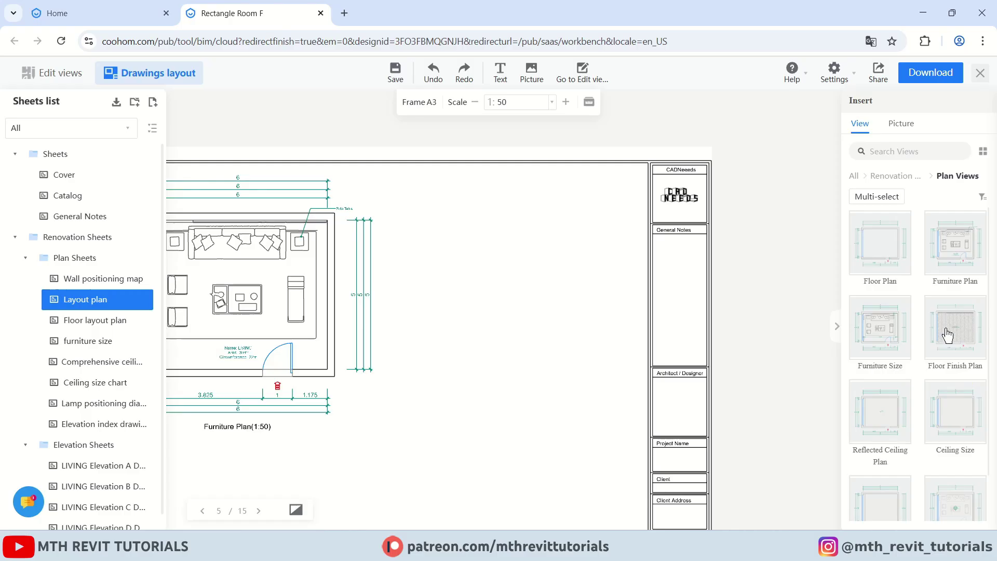
{"action": "left_click_drag", "start_coordinate": [948, 334], "coordinate": [517, 297]}
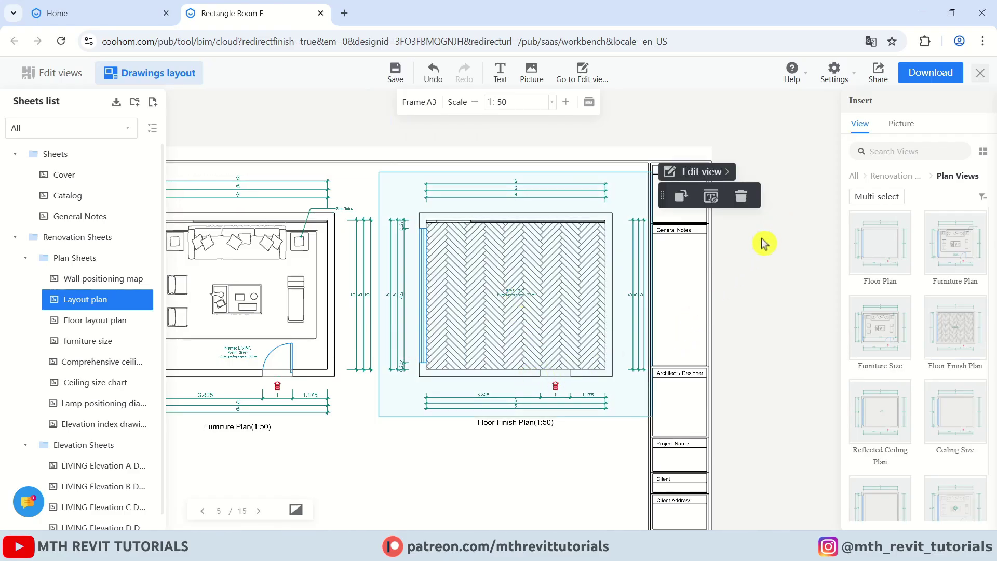
{"action": "left_click", "coordinate": [684, 334]}
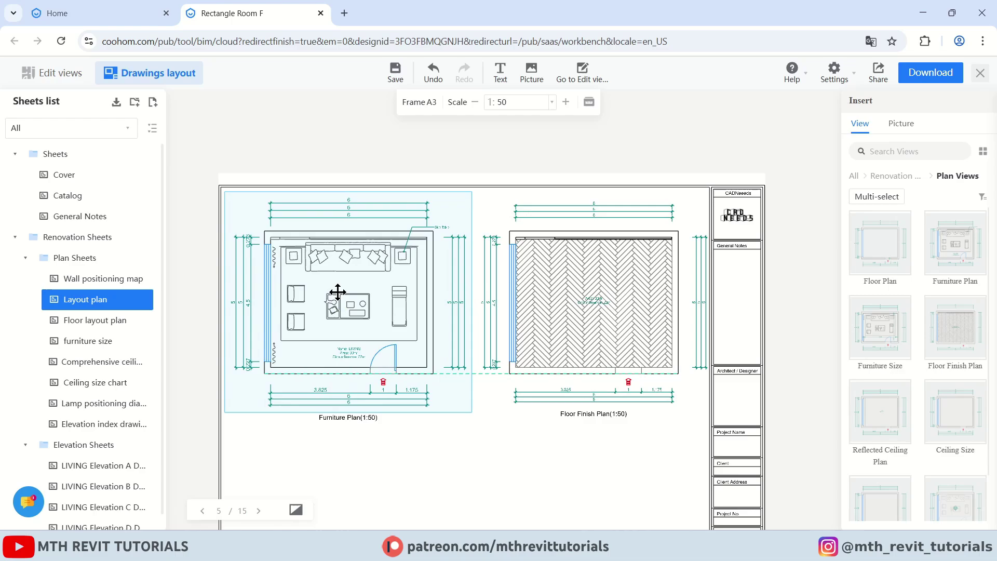
{"action": "left_click", "coordinate": [505, 309]}
{"action": "left_click", "coordinate": [596, 312]}
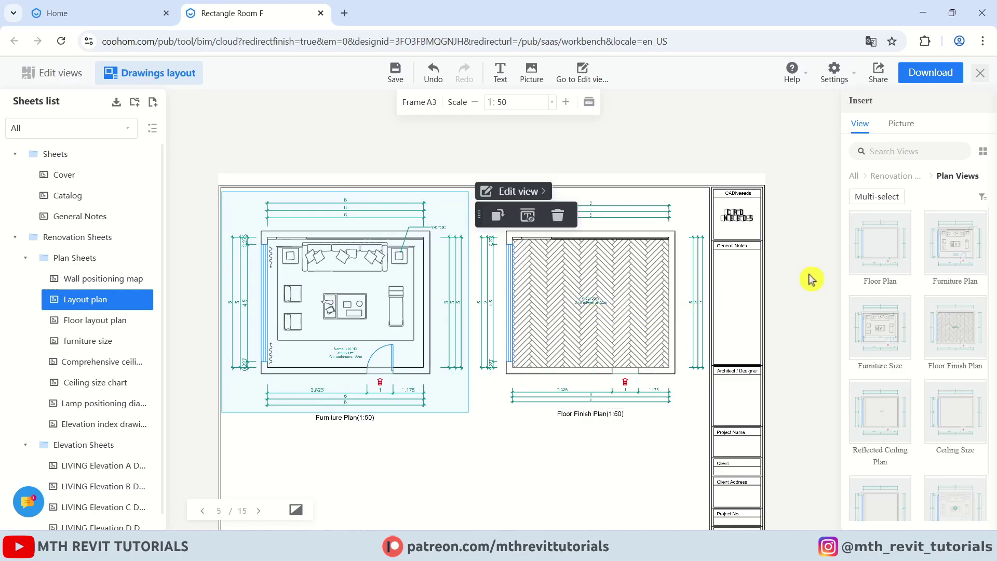
Place LIVING Elevation A from Elevation Views onto the sheet below the Furniture Plan.
{"action": "left_click", "coordinate": [895, 176]}
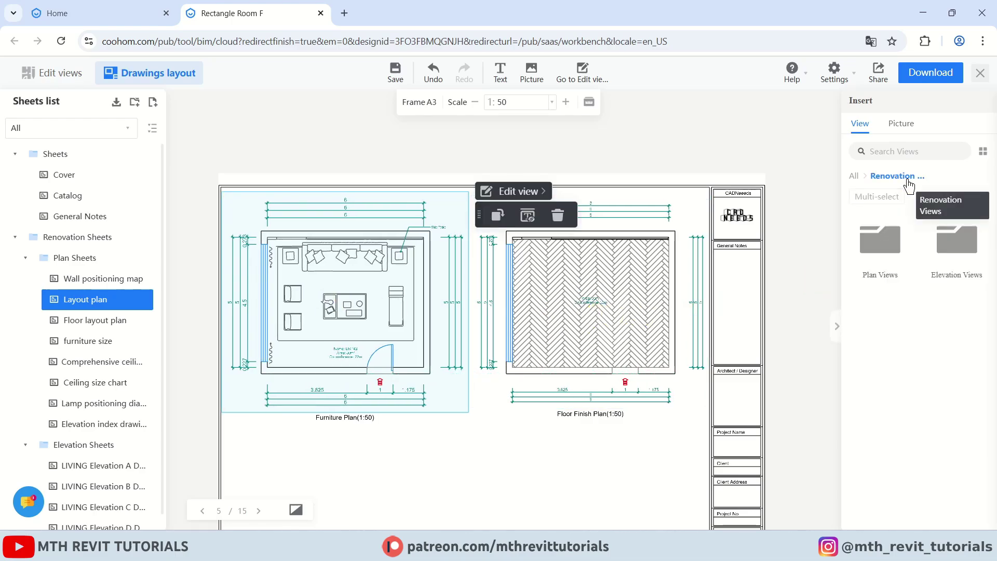
{"action": "left_click", "coordinate": [950, 242]}
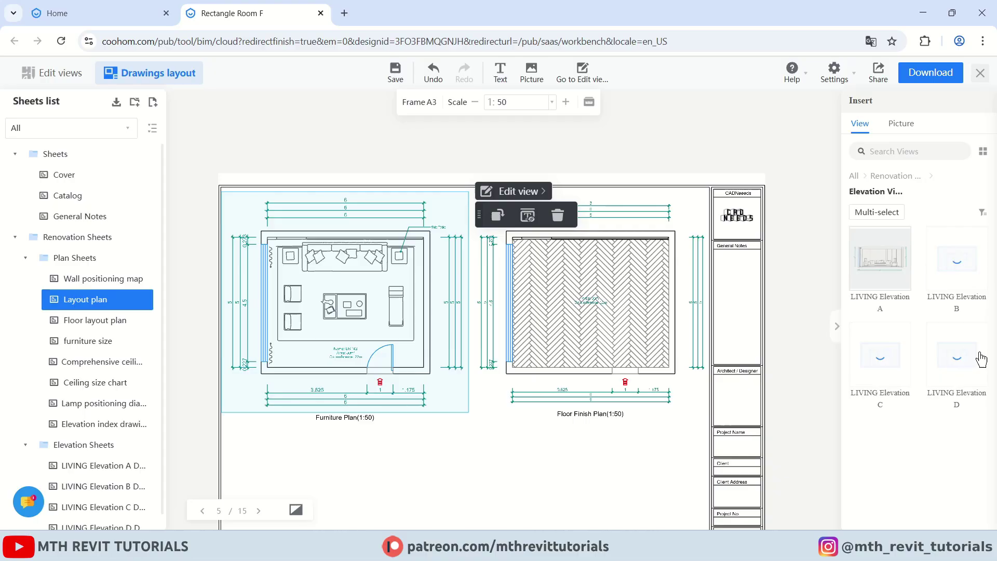
{"action": "left_click_drag", "start_coordinate": [894, 257], "coordinate": [374, 439]}
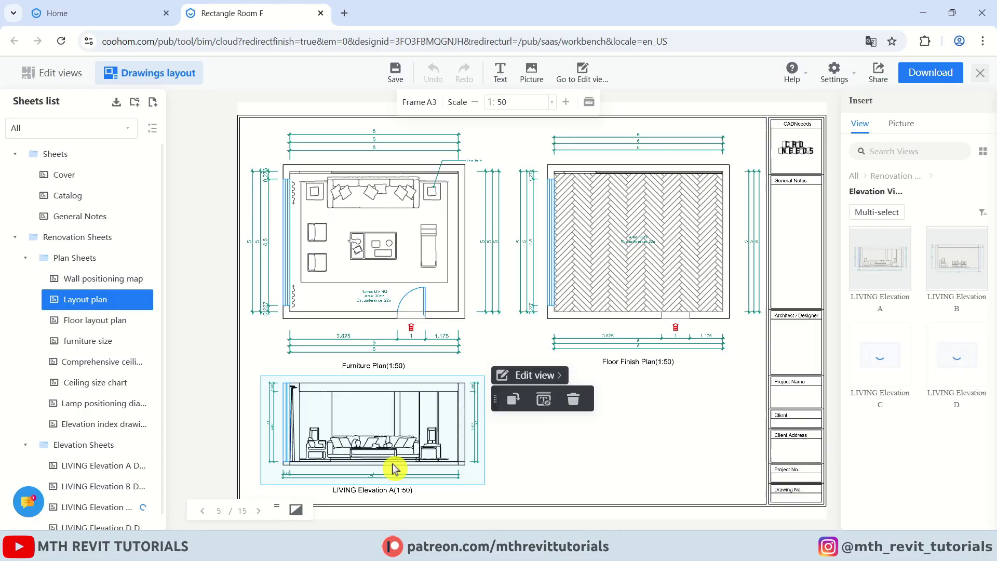
{"action": "scroll", "coordinate": [446, 440], "scroll_direction": "up", "scroll_amount": 3}
{"action": "scroll", "coordinate": [458, 382], "scroll_direction": "up", "scroll_amount": 2}
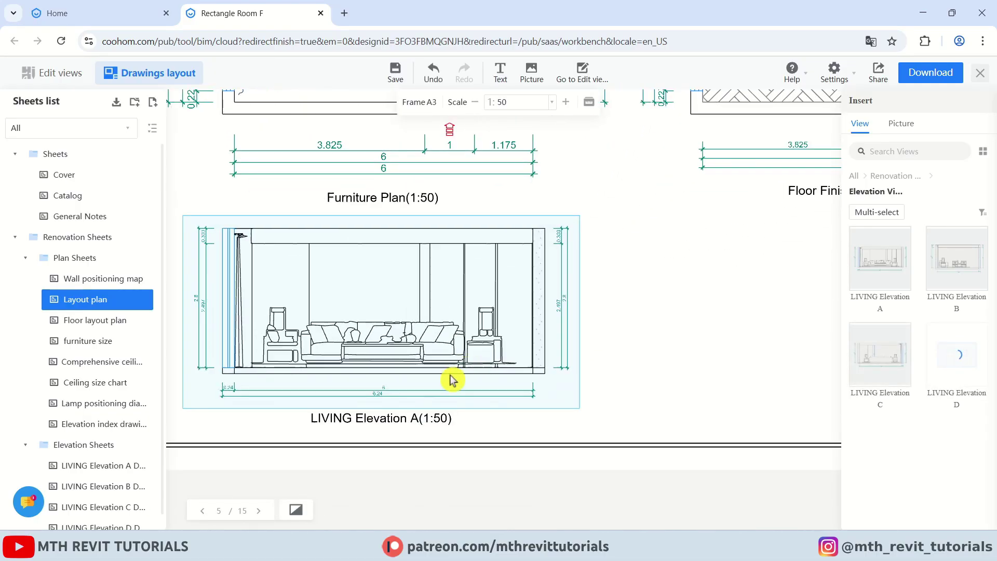
{"action": "left_click", "coordinate": [452, 381]}
{"action": "scroll", "coordinate": [467, 410], "scroll_direction": "down", "scroll_amount": 1}
{"action": "left_click_drag", "start_coordinate": [696, 339], "coordinate": [556, 378]}
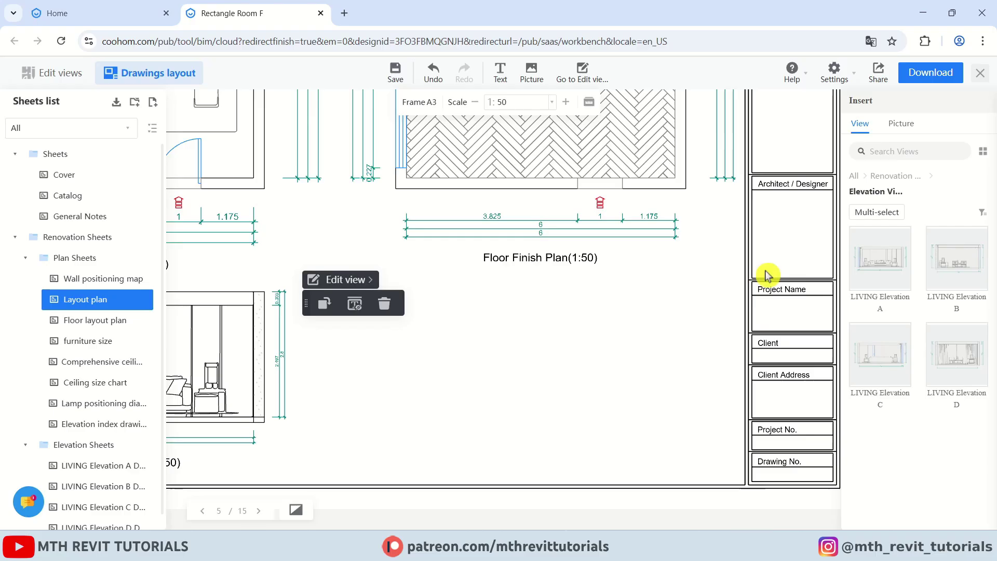
Insert the living room render picture under the Floor Finish Plan and shrink it.
{"action": "left_click", "coordinate": [898, 129]}
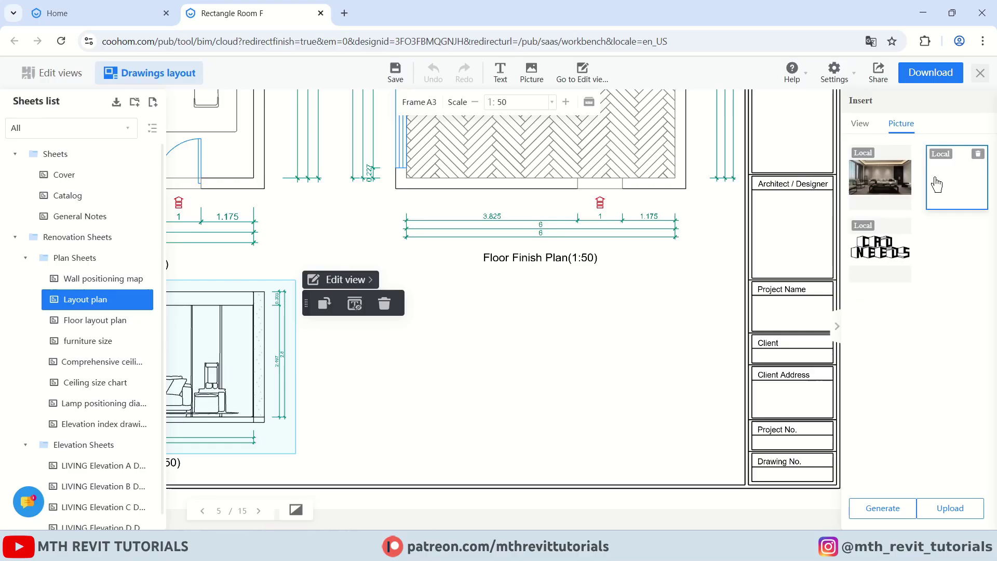
{"action": "left_click_drag", "start_coordinate": [937, 184], "coordinate": [473, 383]}
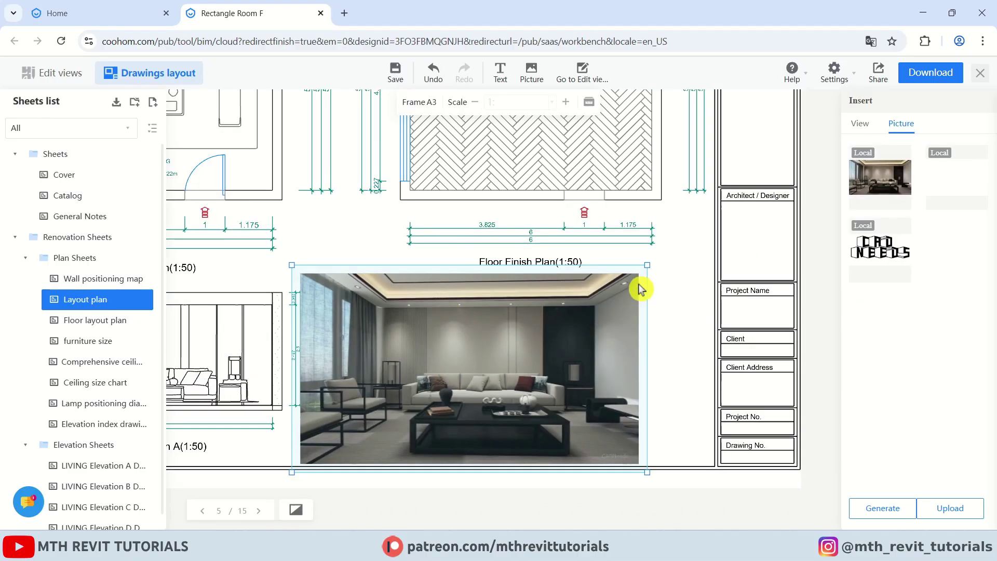
{"action": "left_click_drag", "start_coordinate": [648, 265], "coordinate": [631, 304]}
Shrink the render further and place its 3D Render caption beneath it at font size 16.
{"action": "left_click_drag", "start_coordinate": [538, 336], "coordinate": [569, 318]}
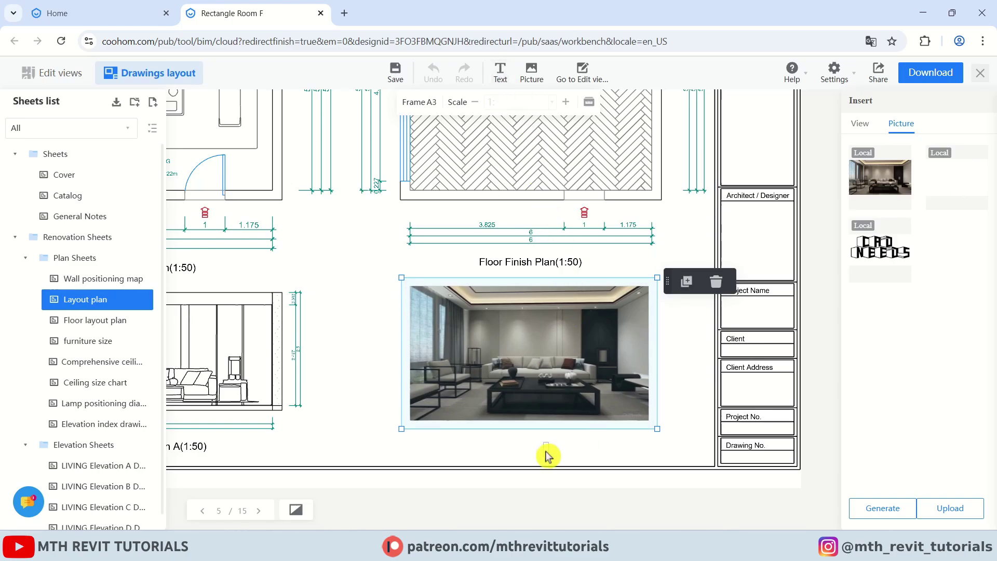
{"action": "scroll", "coordinate": [551, 459], "scroll_direction": "up", "scroll_amount": 1}
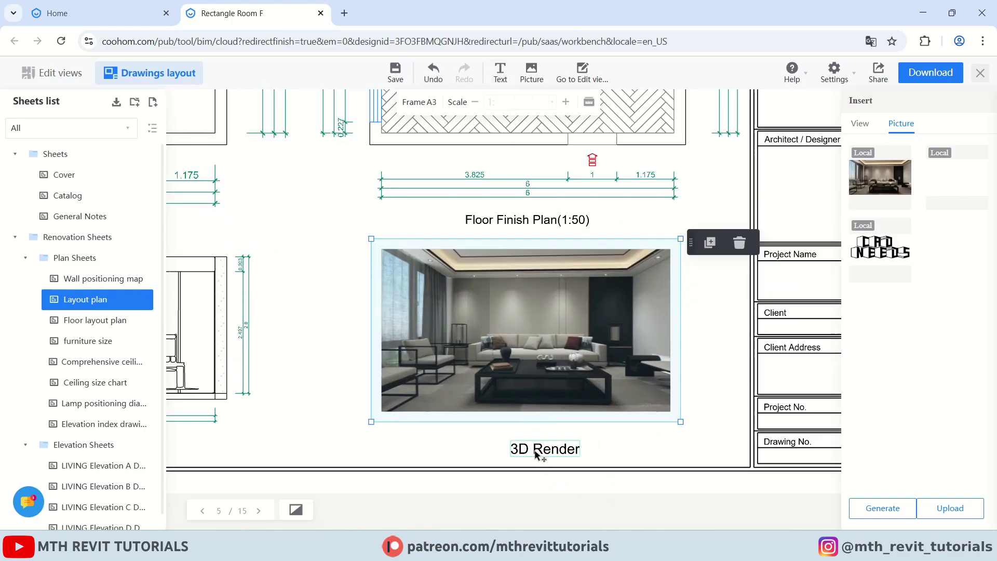
{"action": "left_click", "coordinate": [571, 451]}
{"action": "left_click_drag", "start_coordinate": [575, 452], "coordinate": [547, 423]}
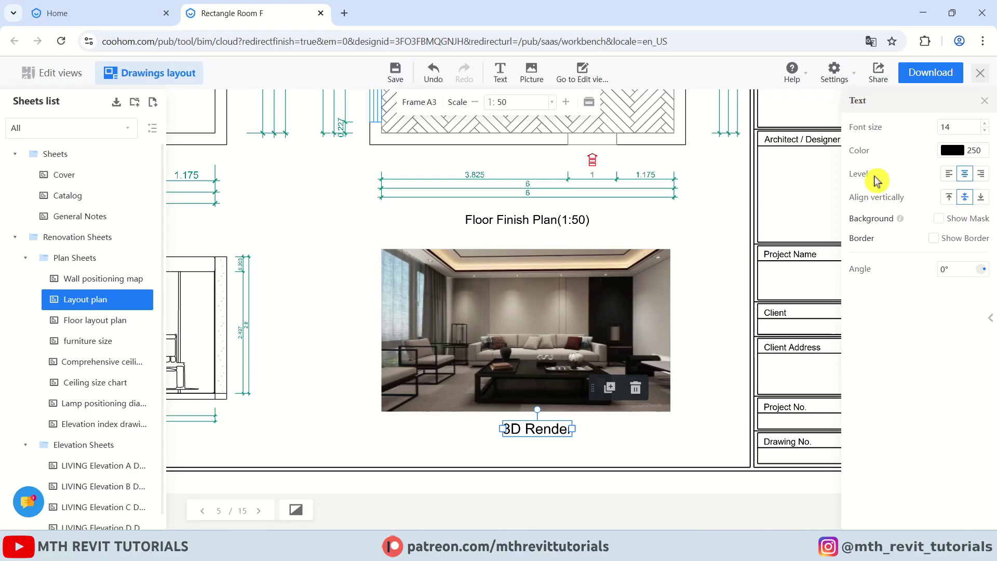
{"action": "left_click", "coordinate": [985, 125]}
{"action": "left_click", "coordinate": [985, 124]}
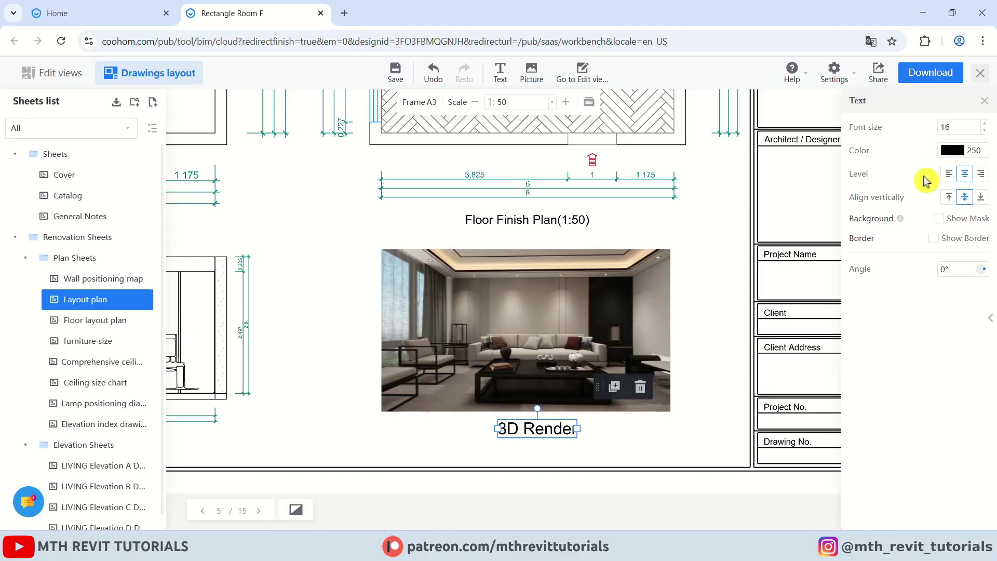
{"action": "left_click", "coordinate": [619, 462]}
Download the Layout plan sheet as a colour PDF and open Layout plan.pdf.
{"action": "scroll", "coordinate": [612, 356], "scroll_direction": "down", "scroll_amount": 5}
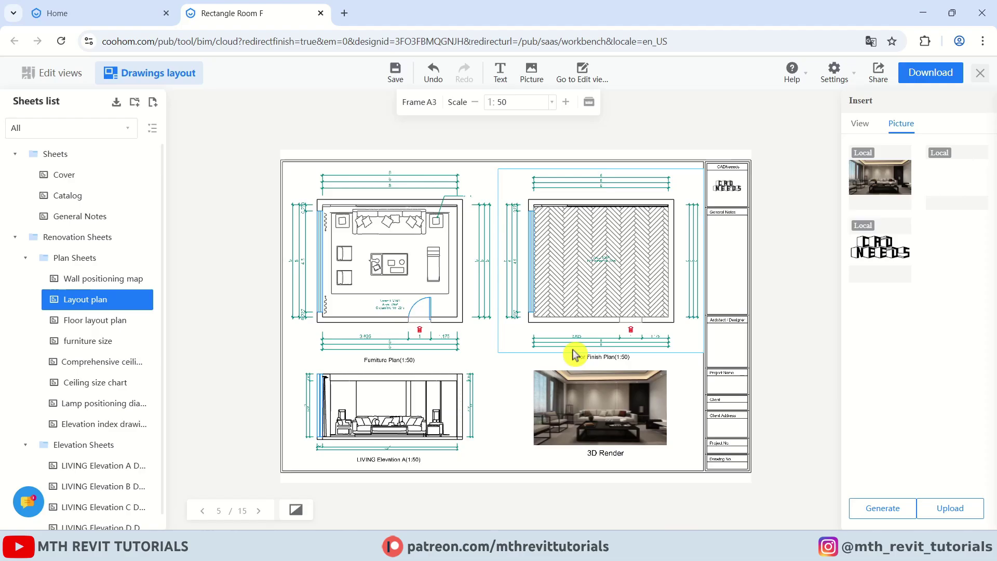
{"action": "left_click", "coordinate": [930, 77]}
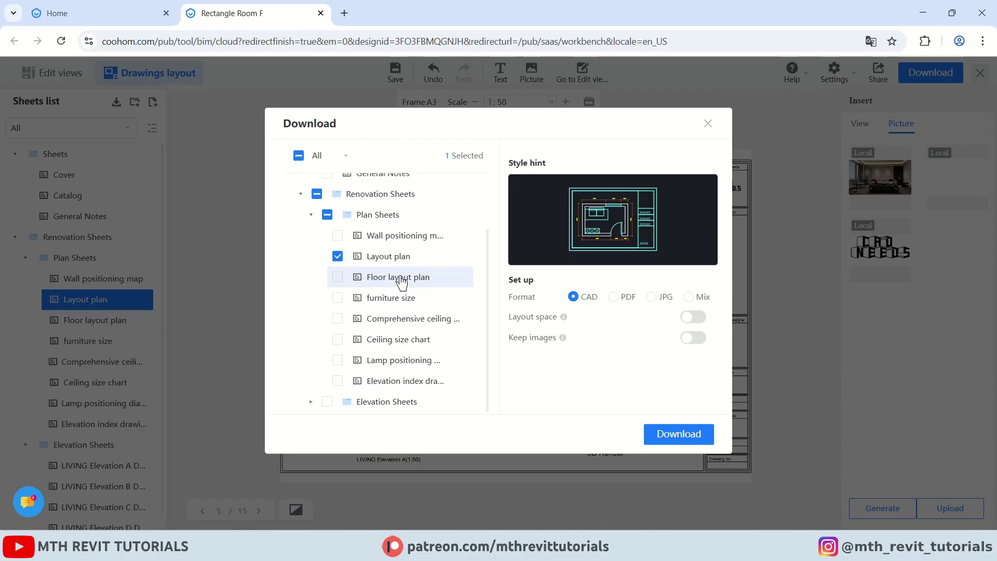
{"action": "scroll", "coordinate": [356, 353], "scroll_direction": "up", "scroll_amount": 2}
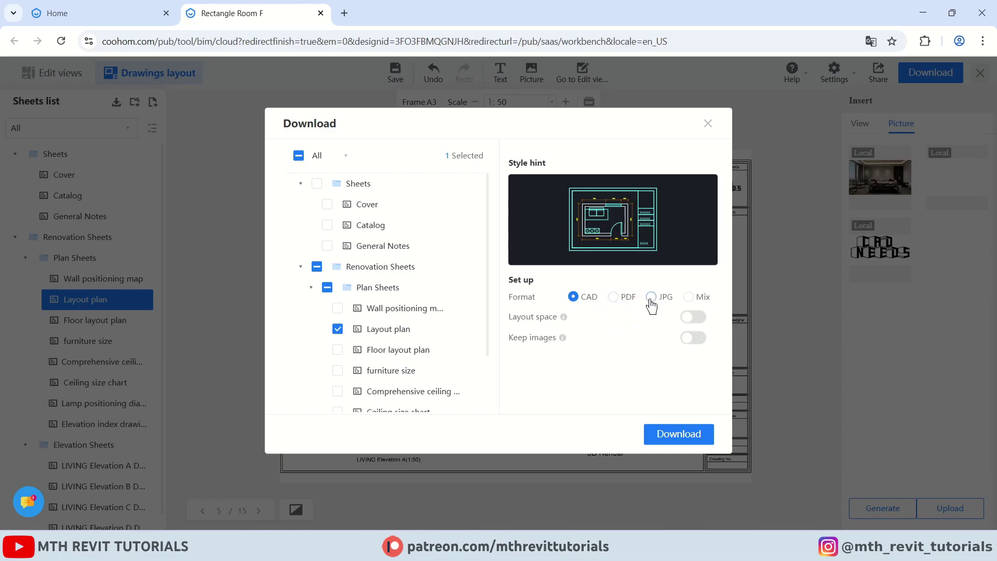
{"action": "left_click", "coordinate": [614, 297]}
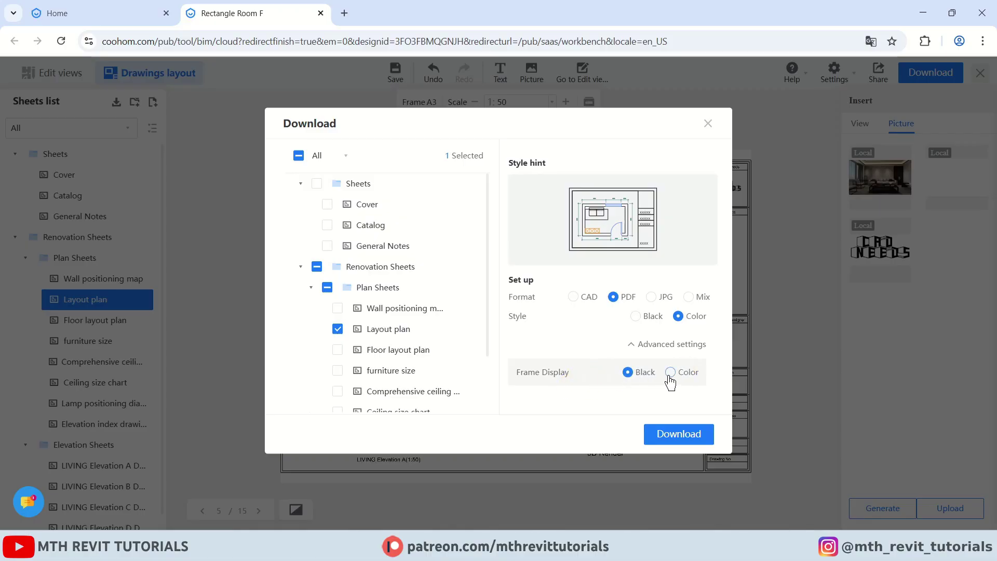
{"action": "left_click", "coordinate": [670, 435]}
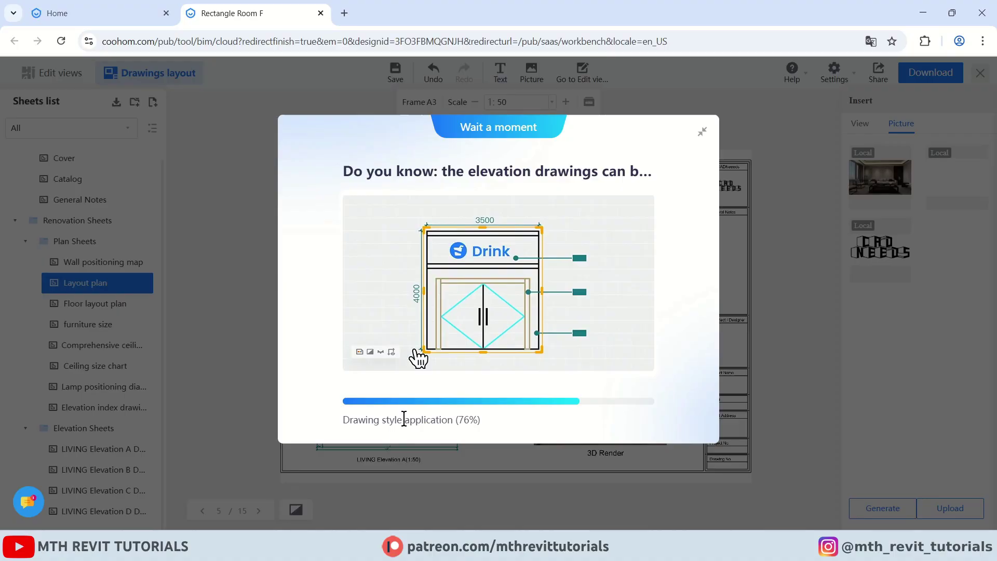
{"action": "left_click", "coordinate": [943, 490]}
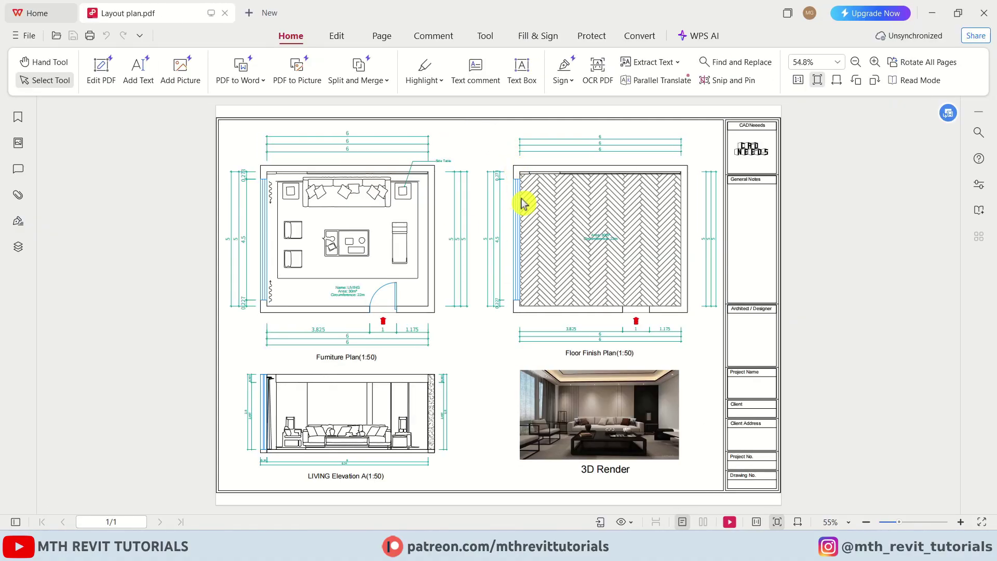
Pan around Layout plan.pdf to inspect the plans, 3D render, title block and floor finish.
{"action": "scroll", "coordinate": [563, 218], "scroll_direction": "up", "scroll_amount": 5, "text": "ctrl"}
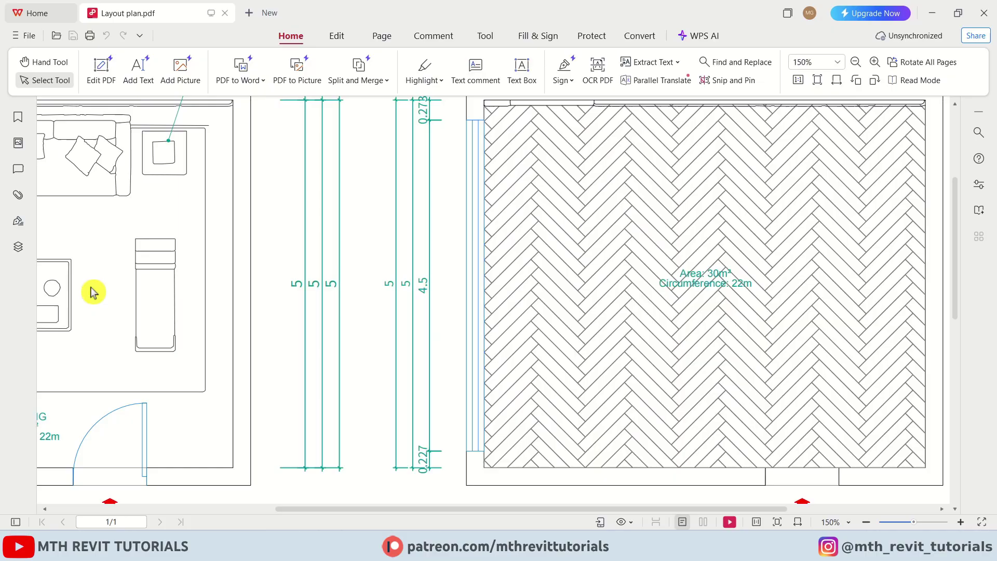
{"action": "key", "text": "h"}
{"action": "left_click_drag", "start_coordinate": [173, 301], "coordinate": [597, 315]}
{"action": "scroll", "coordinate": [519, 390], "scroll_direction": "down", "scroll_amount": 4}
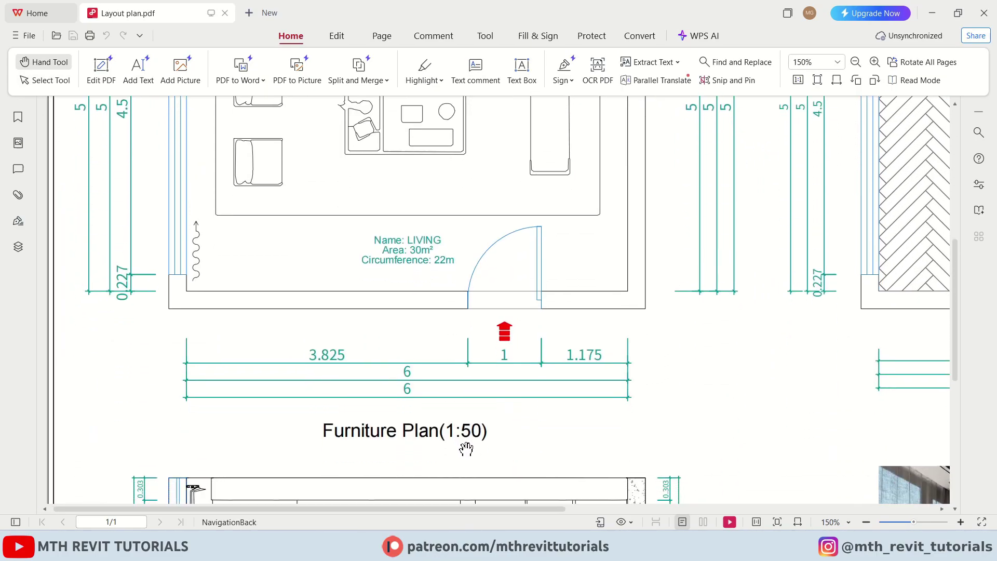
{"action": "left_click_drag", "start_coordinate": [465, 447], "coordinate": [315, 155]}
{"action": "left_click_drag", "start_coordinate": [763, 265], "coordinate": [356, 260]}
{"action": "left_click_drag", "start_coordinate": [629, 260], "coordinate": [528, 272]}
{"action": "left_click_drag", "start_coordinate": [422, 150], "coordinate": [556, 384]}
Fit the whole sheet in view, then close the WPS PDF viewer.
{"action": "key", "text": "v"}
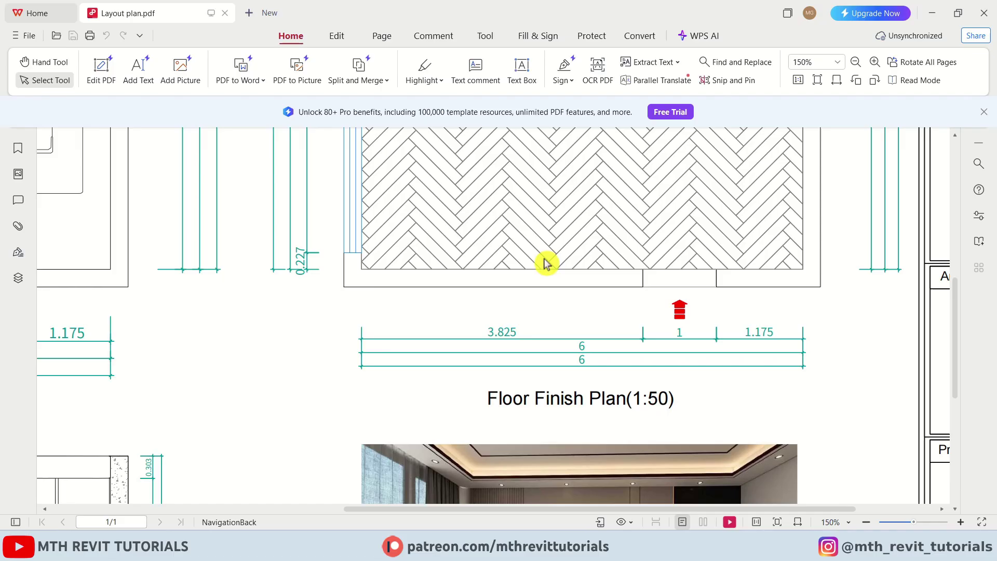
{"action": "scroll", "coordinate": [548, 265], "scroll_direction": "up", "scroll_amount": 4}
{"action": "key", "text": "ctrl+2"}
{"action": "scroll", "coordinate": [503, 289], "scroll_direction": "down", "scroll_amount": 2, "text": "ctrl"}
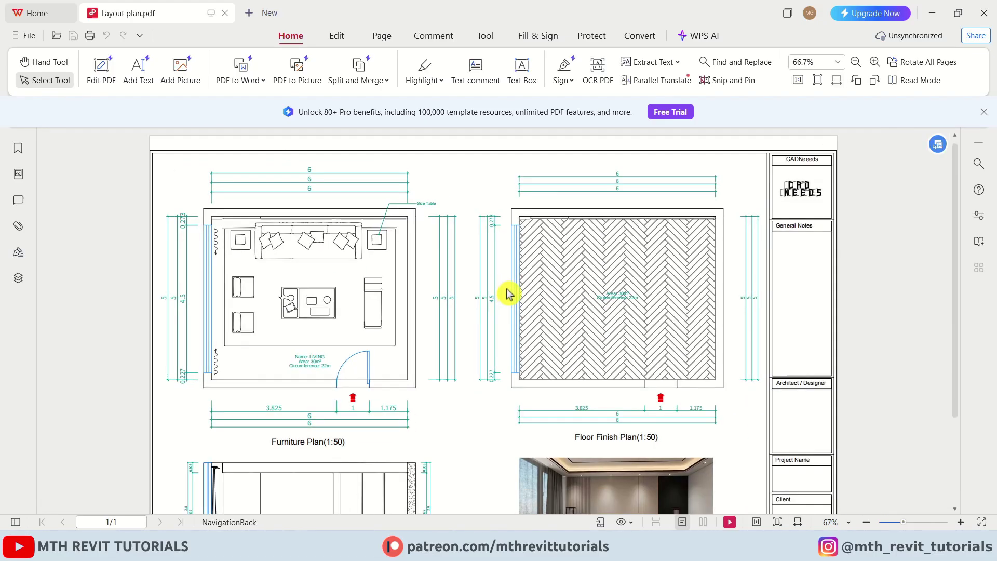
{"action": "scroll", "coordinate": [407, 278], "scroll_direction": "down", "scroll_amount": 2}
{"action": "key", "text": "ctrl+0"}
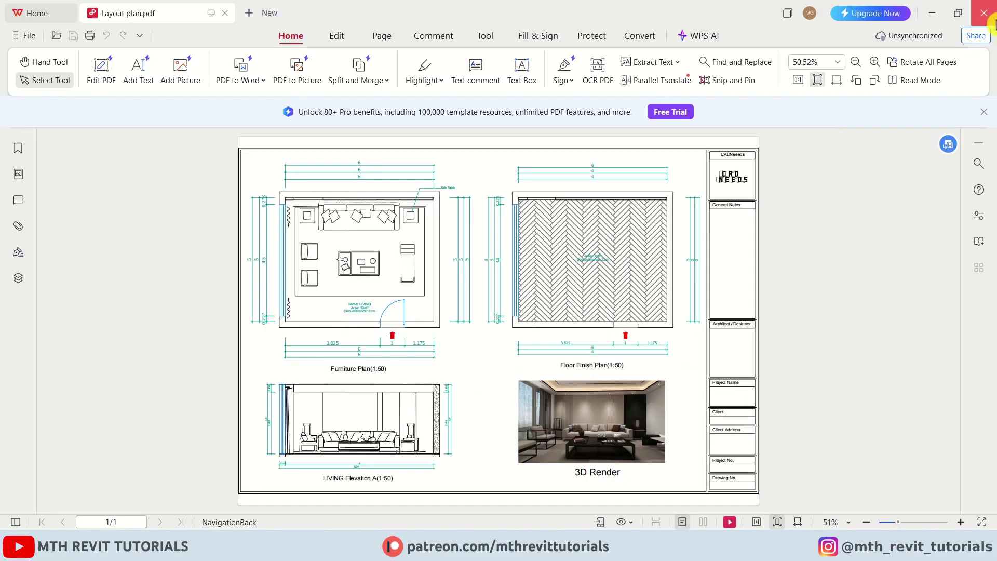
{"action": "left_click", "coordinate": [989, 18]}
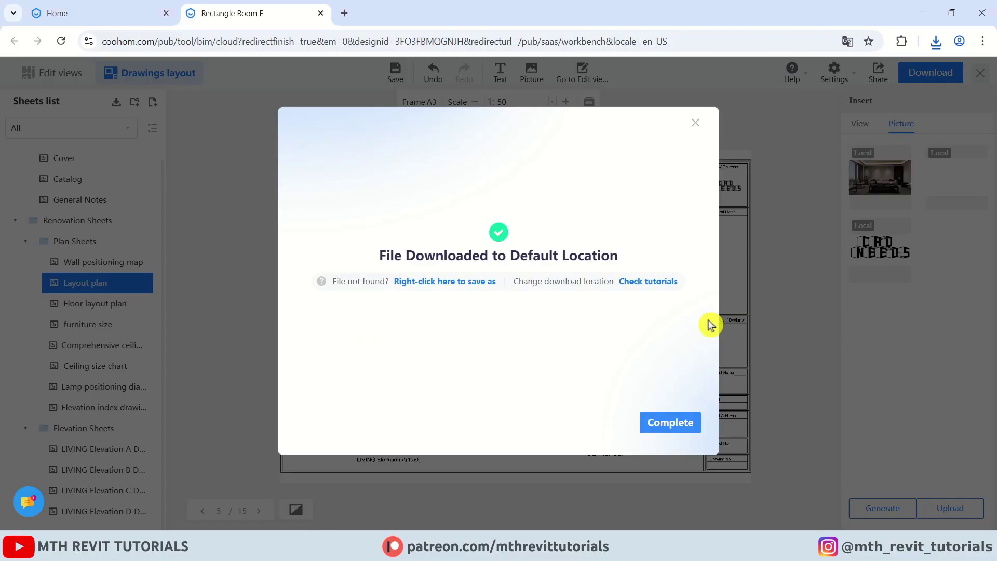
Re-export the Layout plan sheet in CAD format with Layout space on and Keep images off.
{"action": "left_click", "coordinate": [695, 123]}
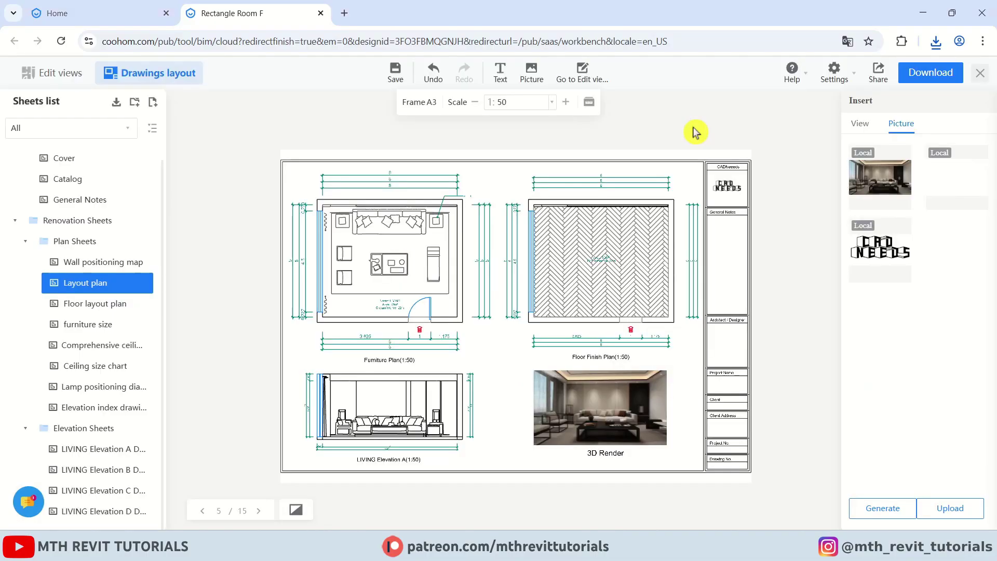
{"action": "left_click", "coordinate": [912, 79]}
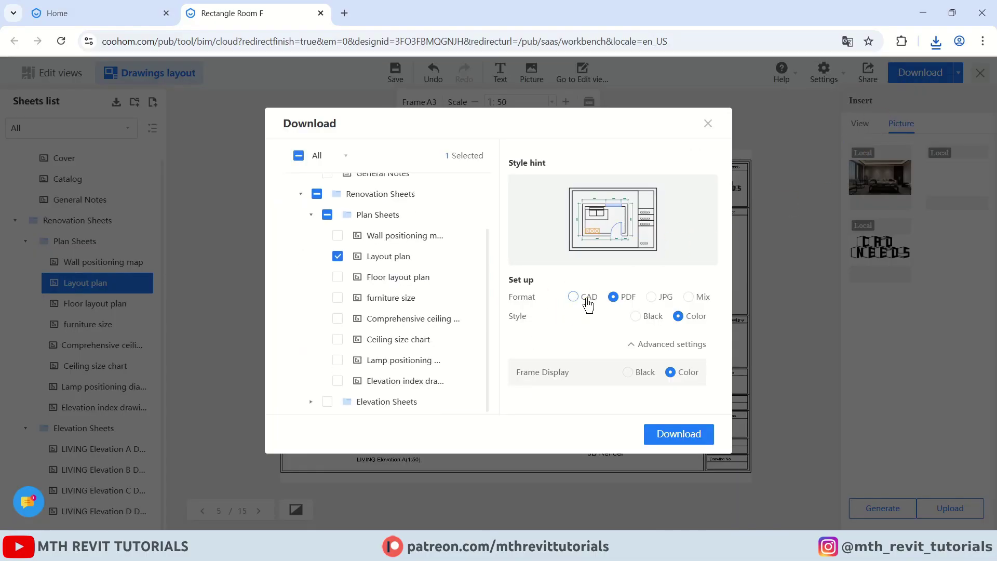
{"action": "left_click", "coordinate": [575, 297]}
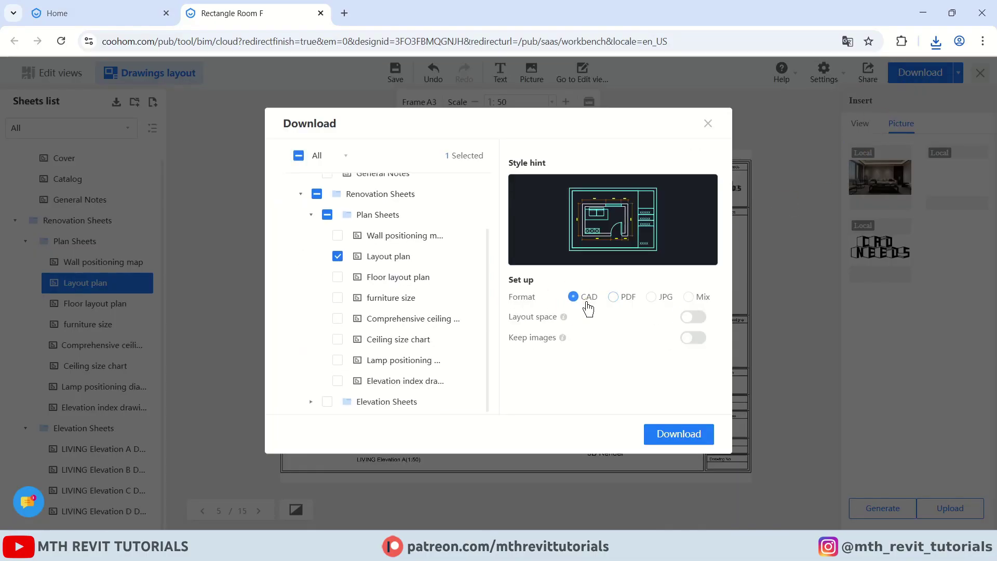
{"action": "left_click", "coordinate": [696, 319]}
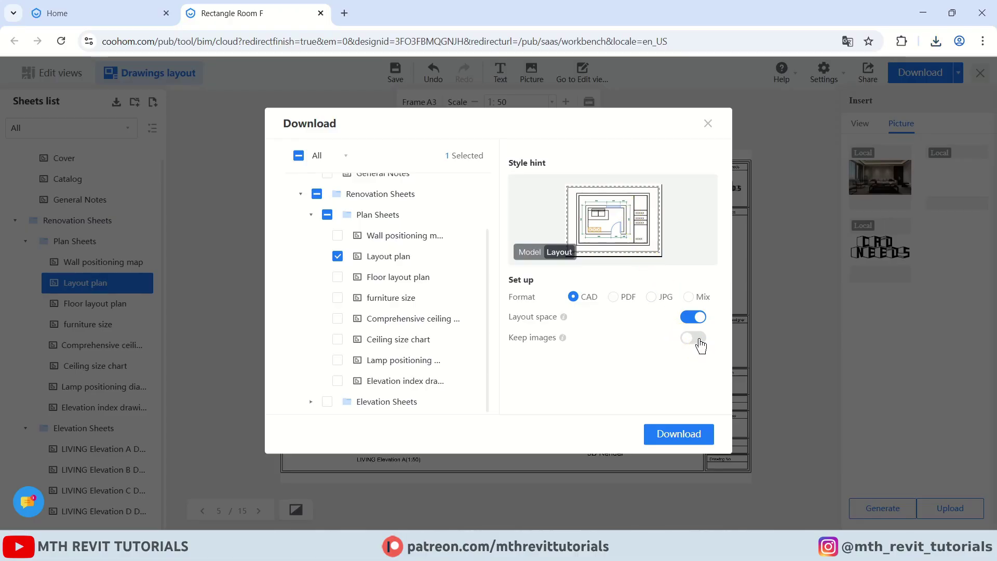
{"action": "left_click", "coordinate": [604, 226]}
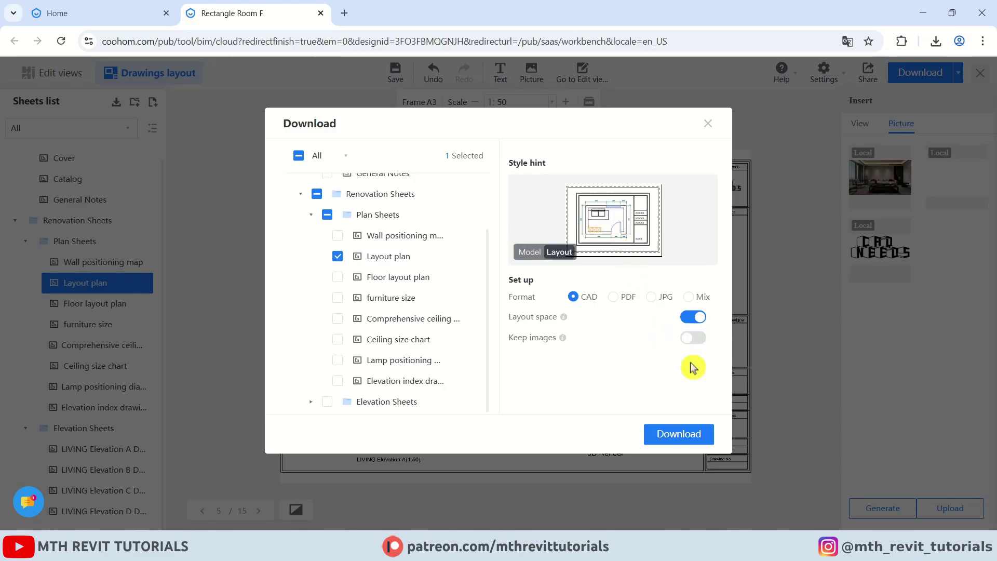
{"action": "left_click", "coordinate": [694, 438]}
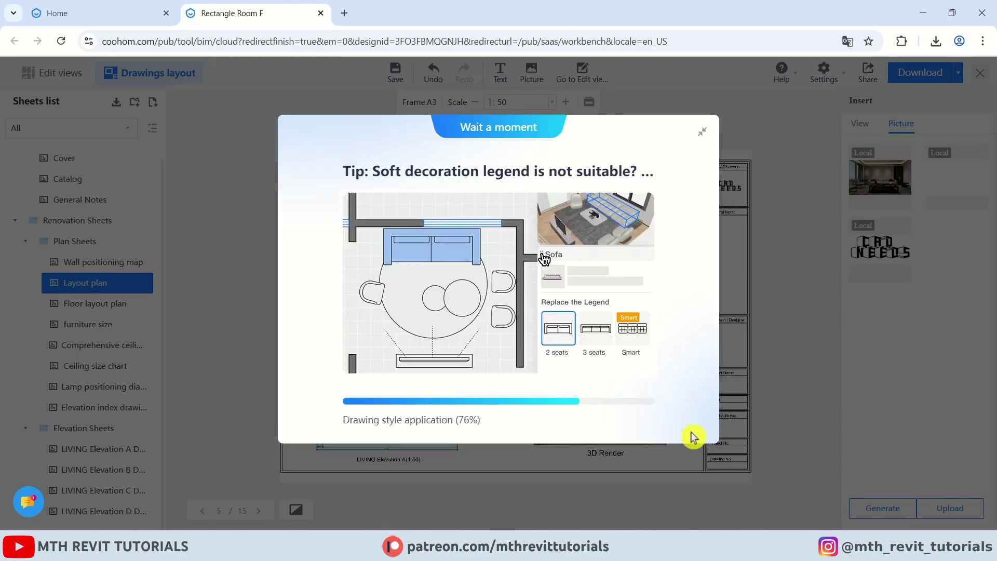
In the Rectangle Room F archive, copy the Layout plan, How to add plot style and Plot Style items.
{"action": "left_click", "coordinate": [825, 83]}
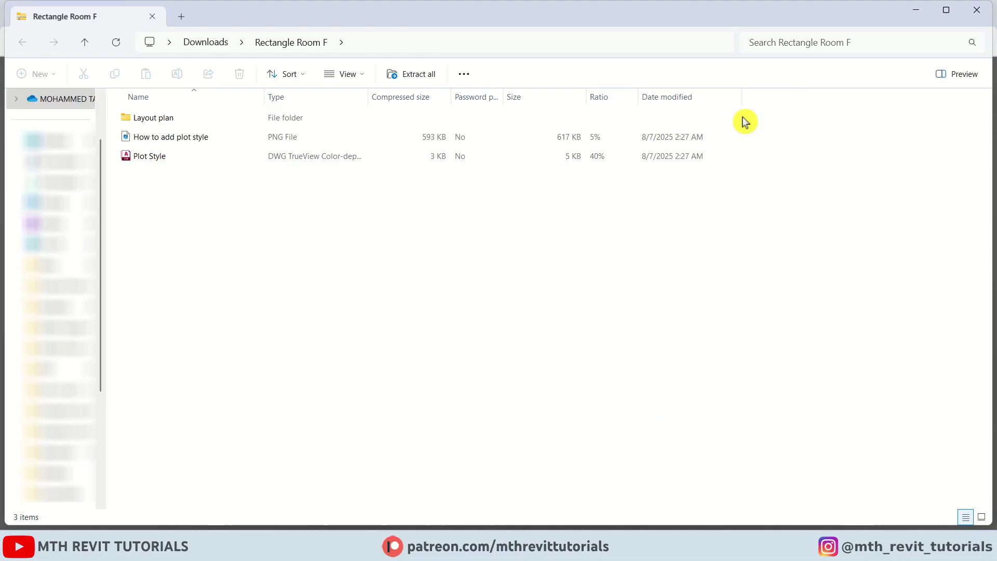
{"action": "left_click", "coordinate": [151, 157]}
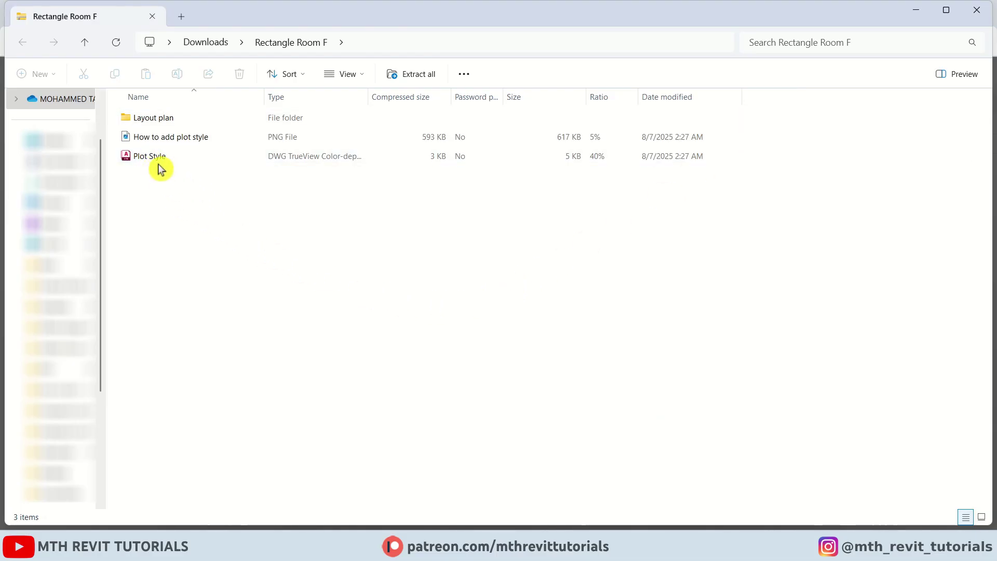
{"action": "left_click", "coordinate": [166, 125]}
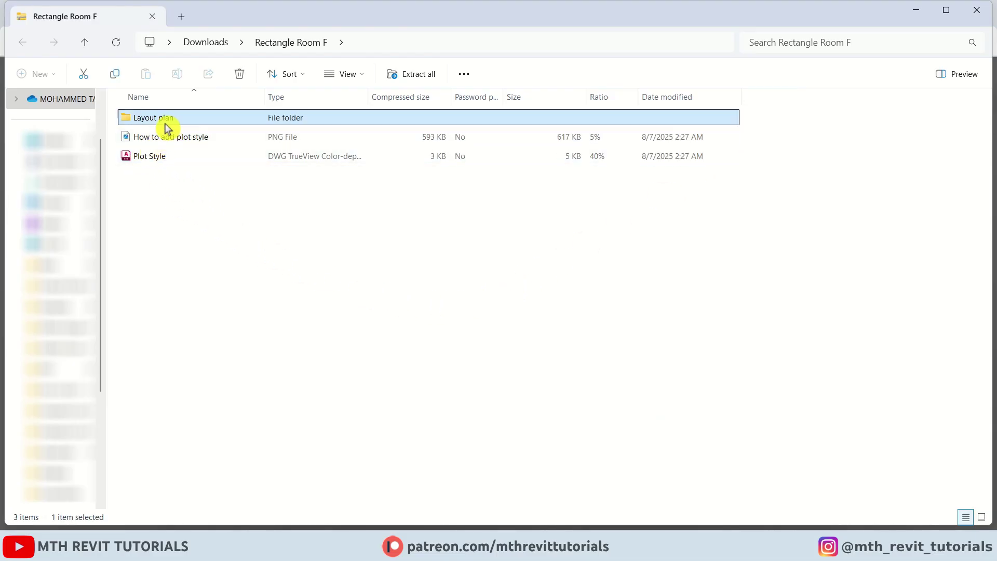
{"action": "double_click", "coordinate": [165, 126]}
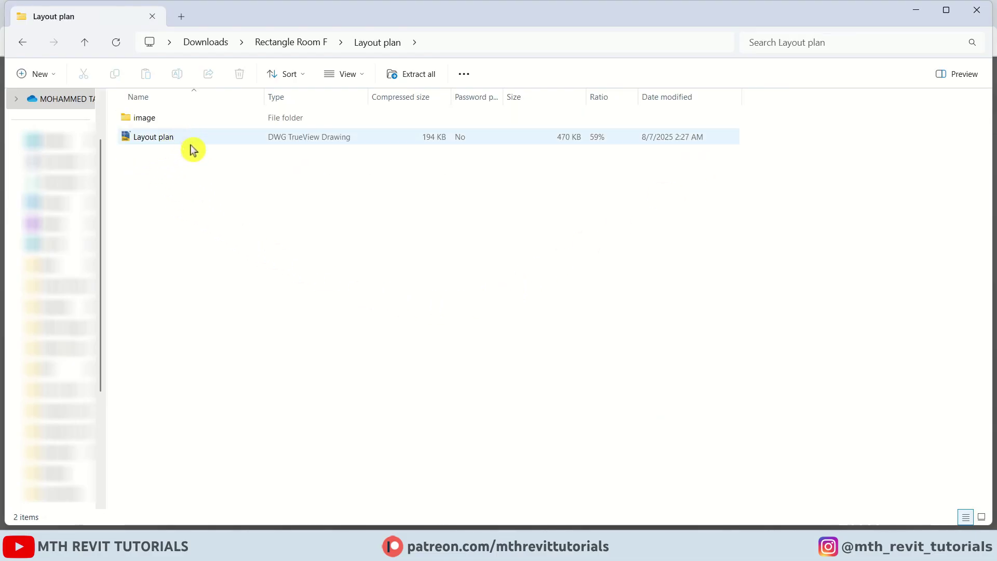
{"action": "double_click", "coordinate": [176, 119]}
{"action": "left_click", "coordinate": [21, 45]}
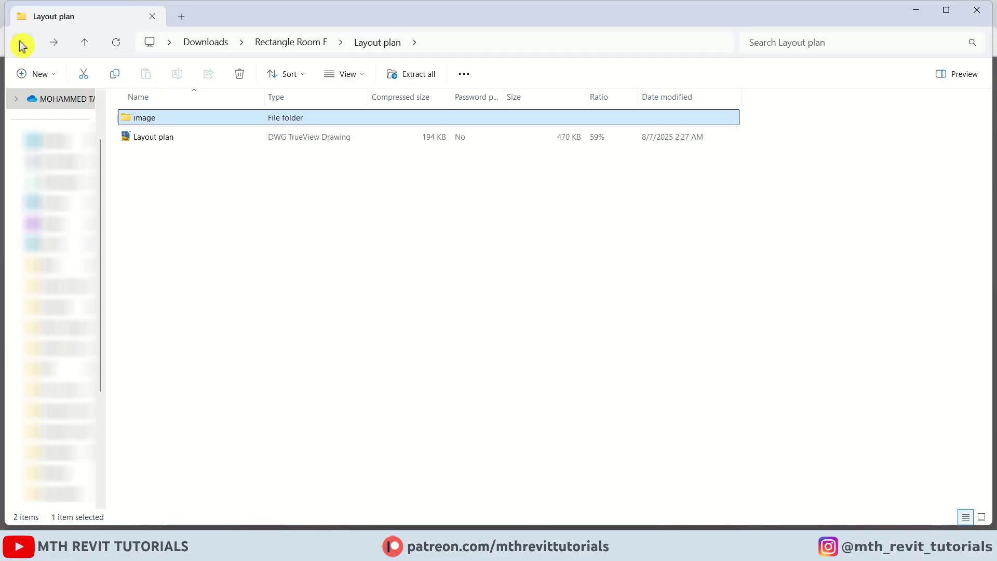
{"action": "left_click", "coordinate": [19, 44]}
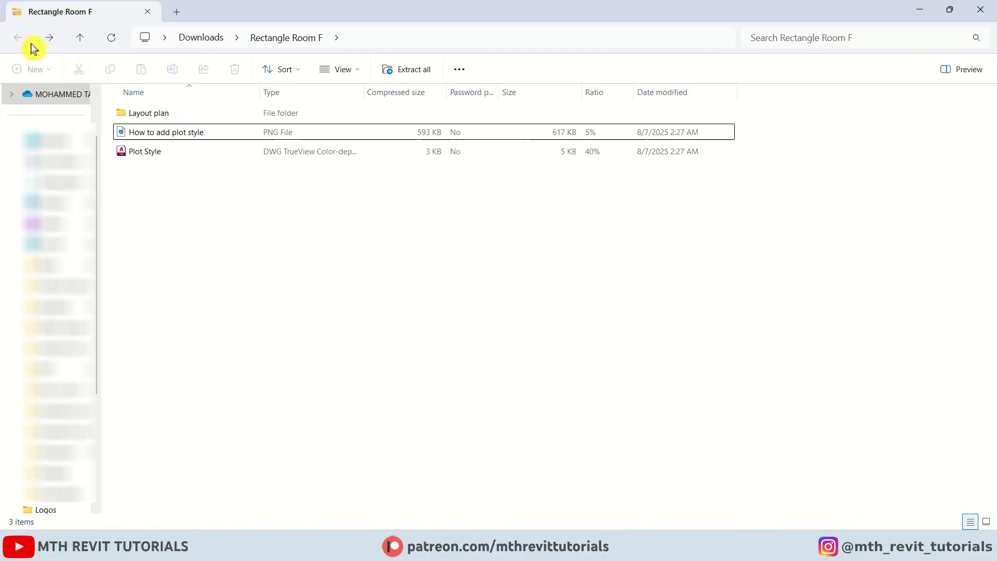
{"action": "left_click_drag", "start_coordinate": [218, 208], "coordinate": [159, 115]}
{"action": "right_click", "coordinate": [158, 116]}
{"action": "left_click", "coordinate": [199, 171]}
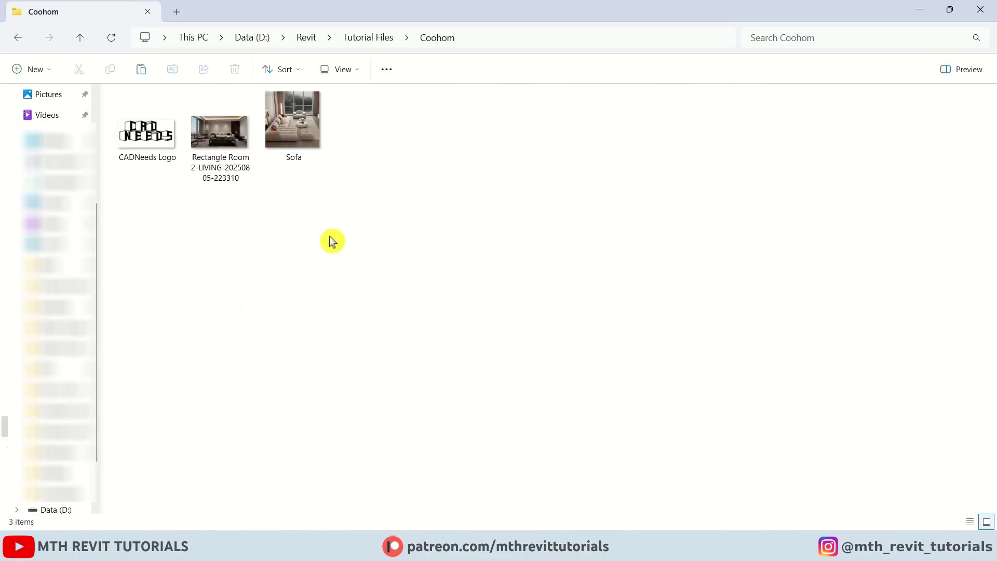
Paste them into a new CAD folder under Coohom and drag Layout plan.dwg into AutoCAD.
{"action": "right_click", "coordinate": [329, 236]}
{"action": "mouse_move", "coordinate": [437, 418]}
{"action": "left_click", "coordinate": [526, 178]}
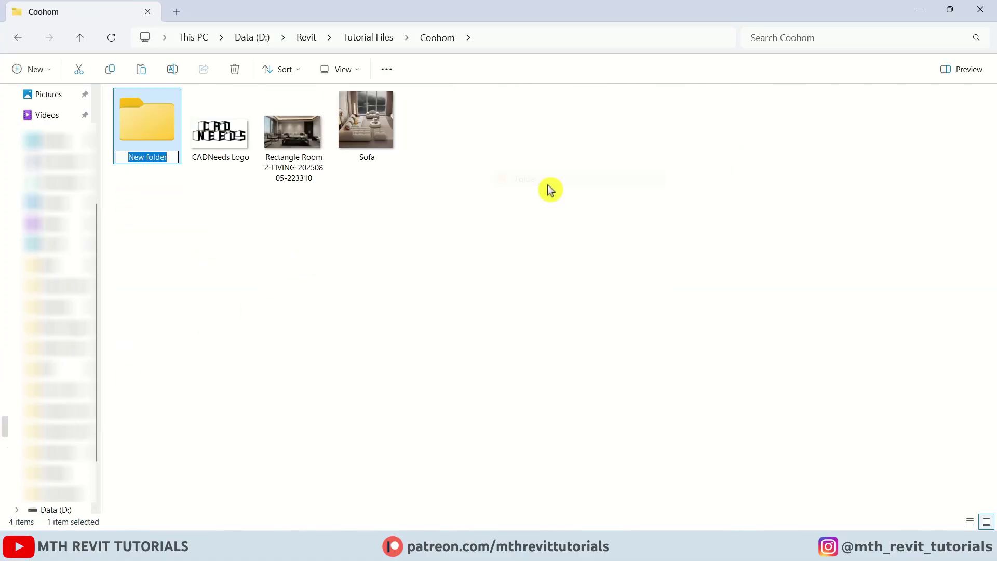
{"action": "type", "text": "CADS"}
{"action": "key", "text": "Return"}
{"action": "double_click", "coordinate": [172, 142]}
{"action": "right_click", "coordinate": [398, 231]}
{"action": "left_click", "coordinate": [431, 322]}
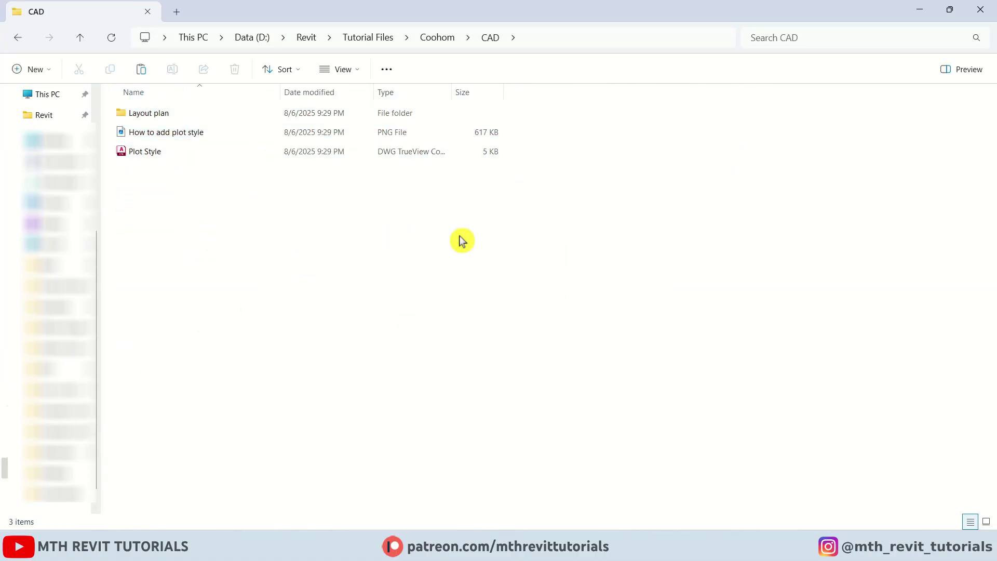
{"action": "double_click", "coordinate": [155, 113]}
{"action": "left_click_drag", "start_coordinate": [158, 138], "coordinate": [257, 240]}
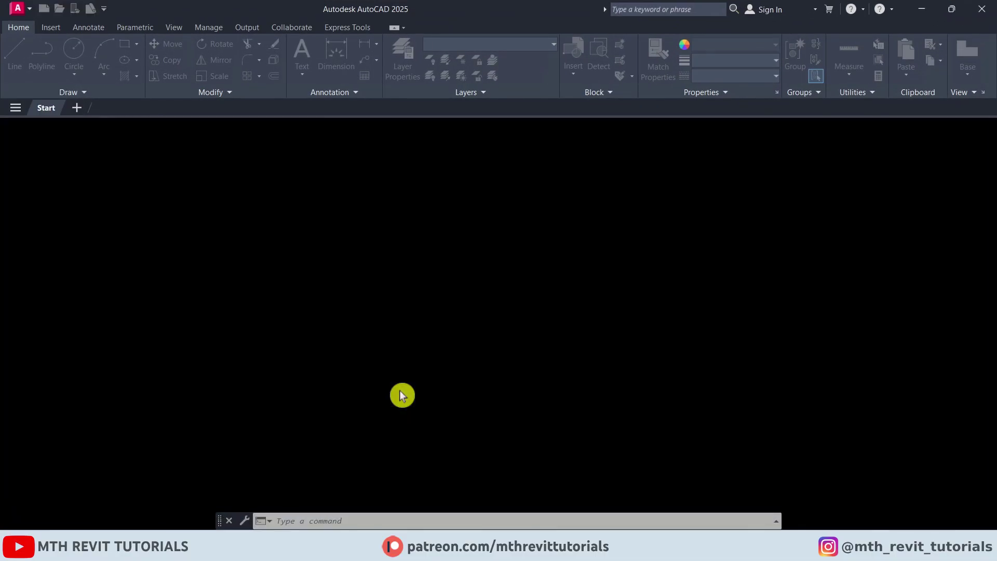
Continue opening the non-Autodesk Layout plan.dwg and fit the whole layout sheet in view.
{"action": "left_click", "coordinate": [463, 253]}
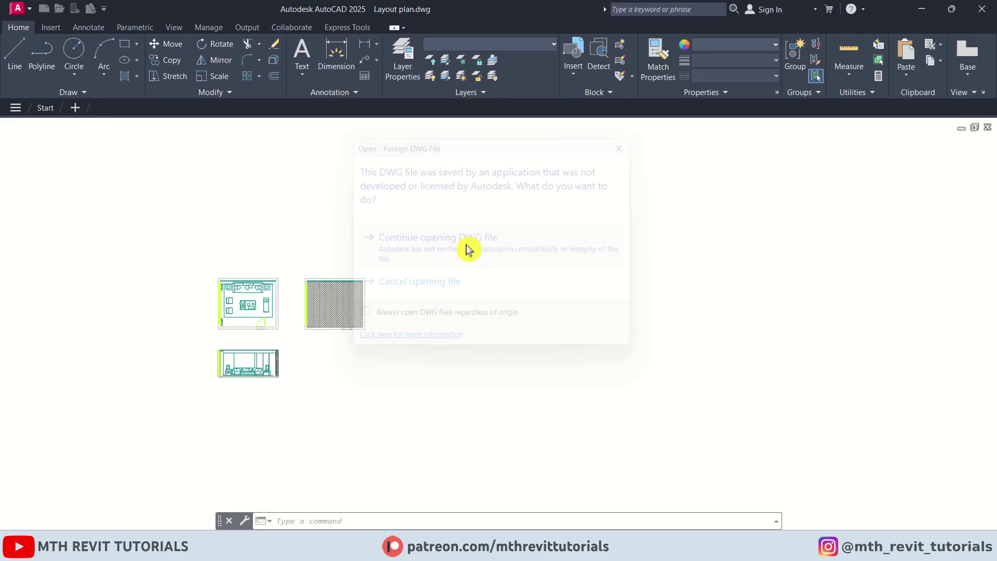
{"action": "scroll", "coordinate": [295, 342], "scroll_direction": "up", "scroll_amount": 6}
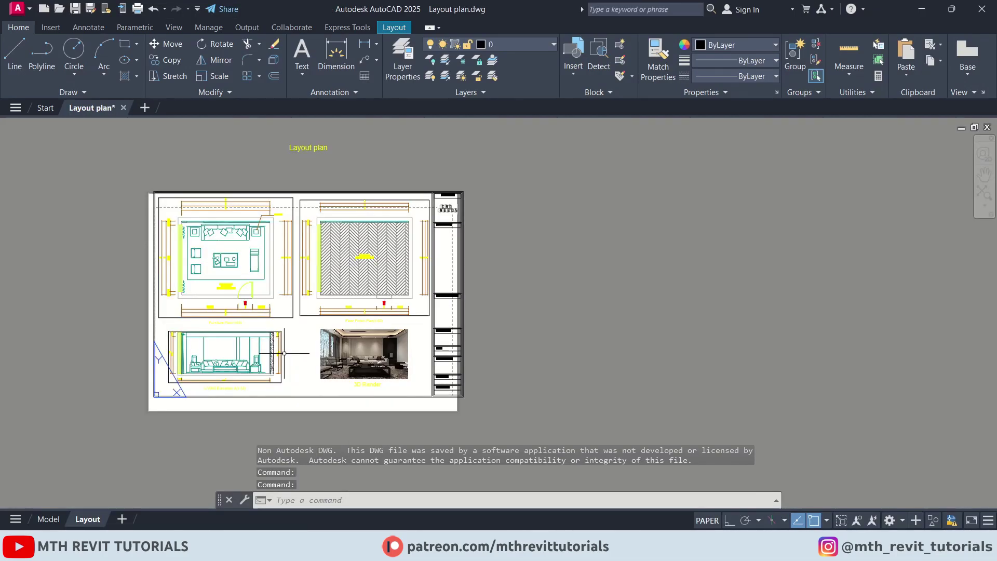
{"action": "scroll", "coordinate": [549, 382], "scroll_direction": "down", "scroll_amount": 5}
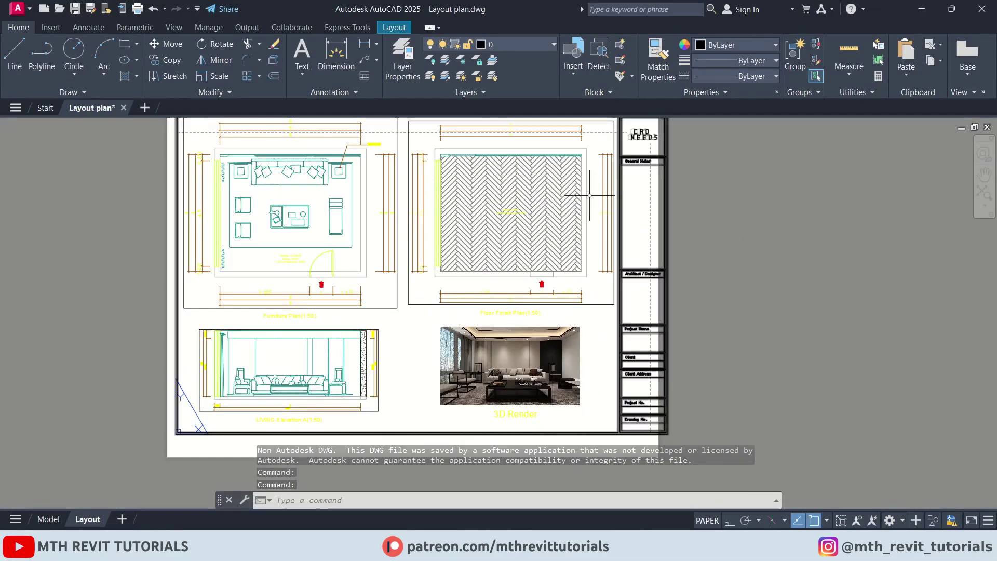
{"action": "middle_click_drag", "start_coordinate": [549, 382], "coordinate": [550, 414]}
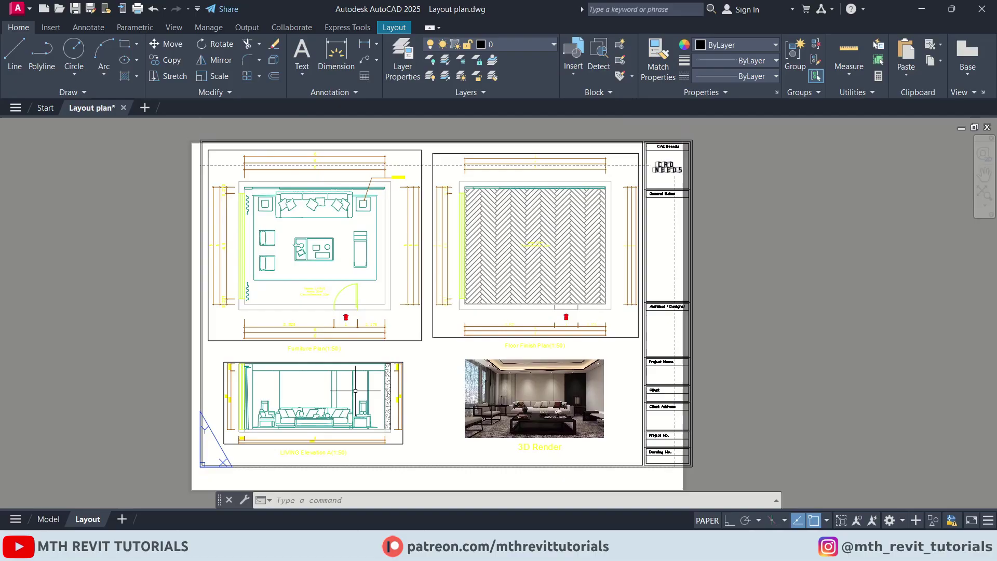
Switch to model space and centre the living-room plan.
{"action": "left_click", "coordinate": [45, 520]}
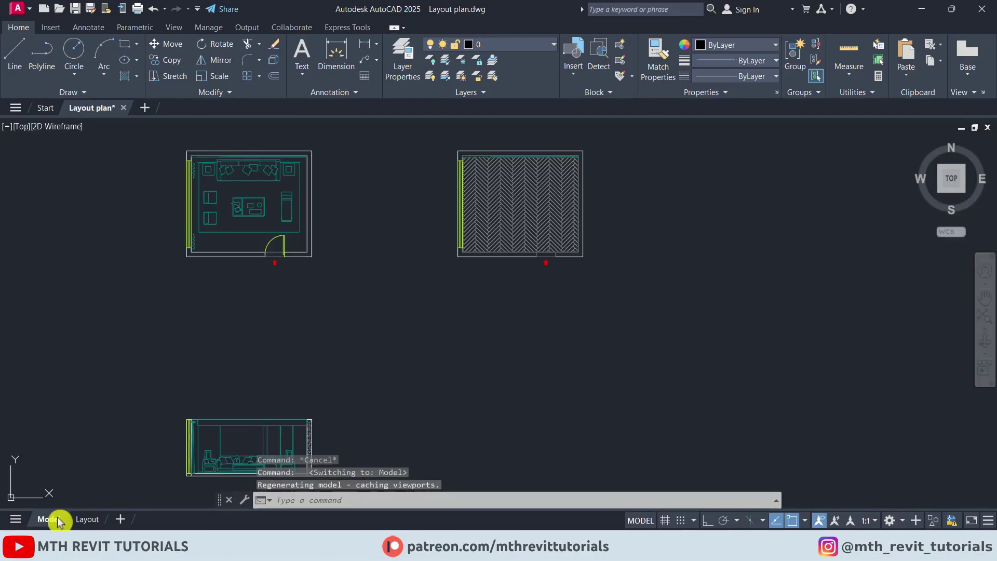
{"action": "scroll", "coordinate": [345, 227], "scroll_direction": "down", "scroll_amount": 4}
{"action": "scroll", "coordinate": [275, 184], "scroll_direction": "up", "scroll_amount": 8}
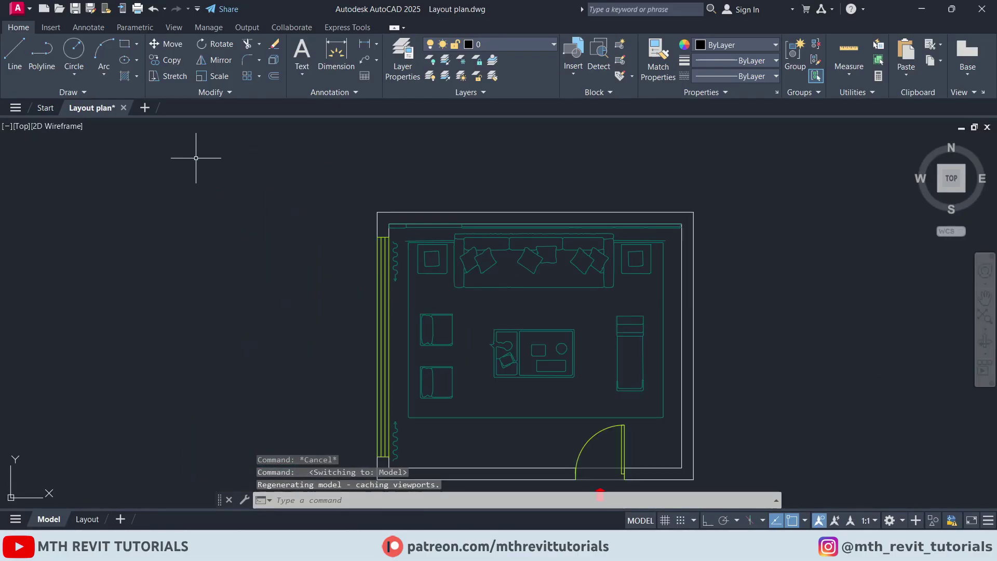
{"action": "middle_click_drag", "start_coordinate": [201, 151], "coordinate": [125, 152]}
Add linear dimensions by object: 6240.0 above the top wall, 5240.0 right of the right wall.
{"action": "left_click", "coordinate": [366, 48]}
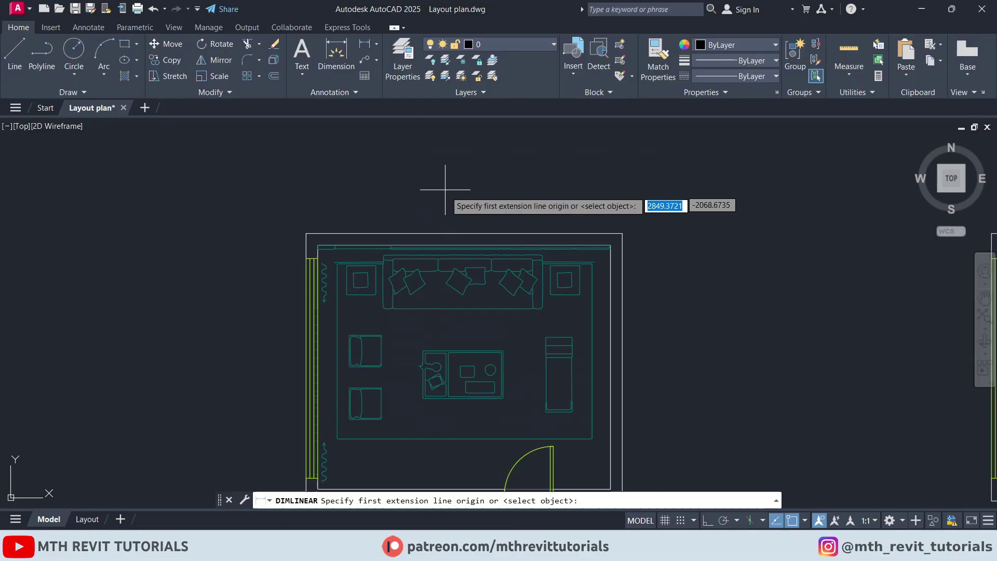
{"action": "key", "text": "Return"}
{"action": "left_click", "coordinate": [456, 234]}
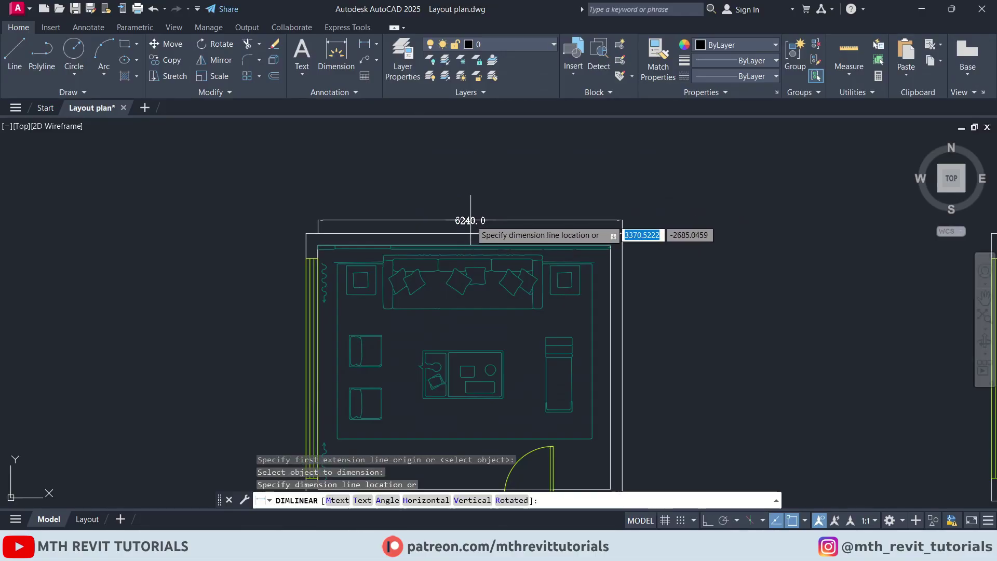
{"action": "left_click", "coordinate": [457, 220]}
{"action": "right_click", "coordinate": [708, 218]}
{"action": "left_click", "coordinate": [727, 226]}
{"action": "key", "text": "Return"}
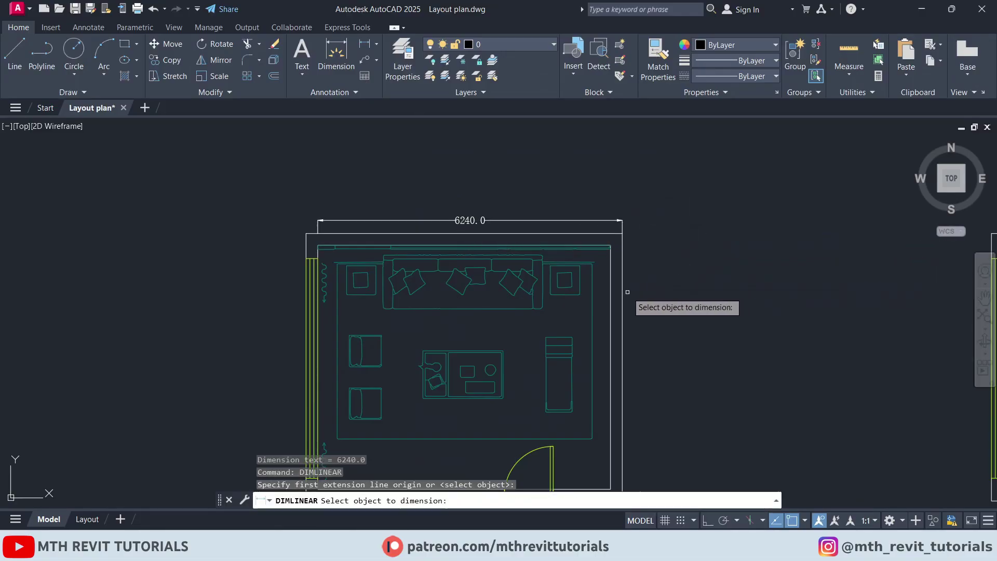
{"action": "left_click", "coordinate": [623, 289]}
{"action": "left_click", "coordinate": [646, 296]}
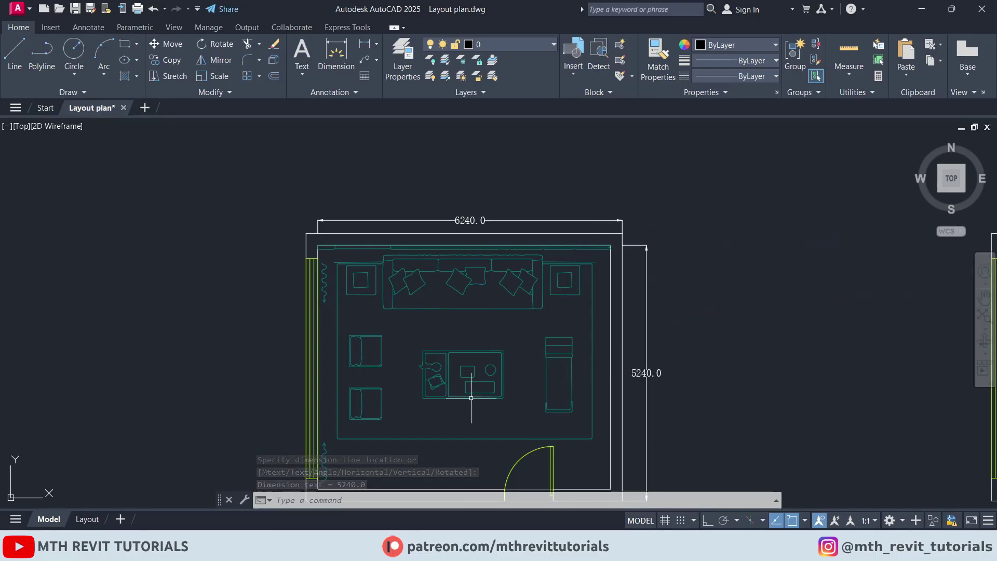
Return to the Layout tab and minimise the CAD folder window.
{"action": "left_click", "coordinate": [87, 519]}
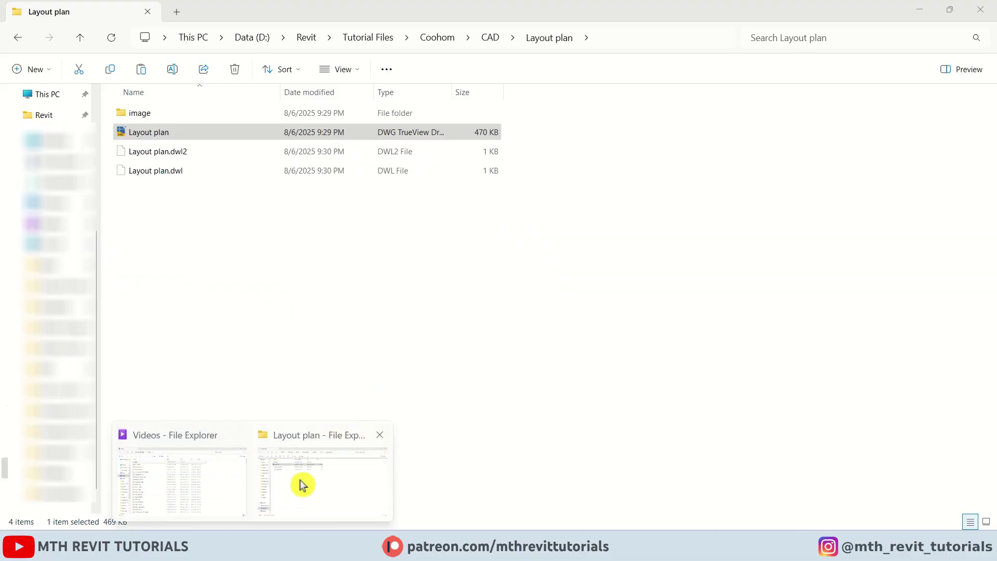
{"action": "left_click", "coordinate": [301, 483]}
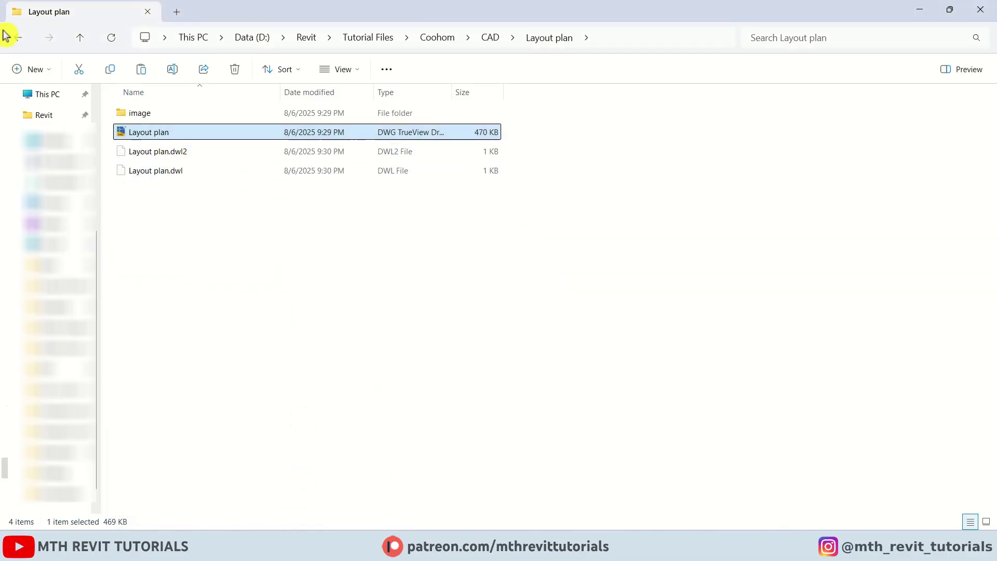
{"action": "left_click", "coordinate": [15, 41]}
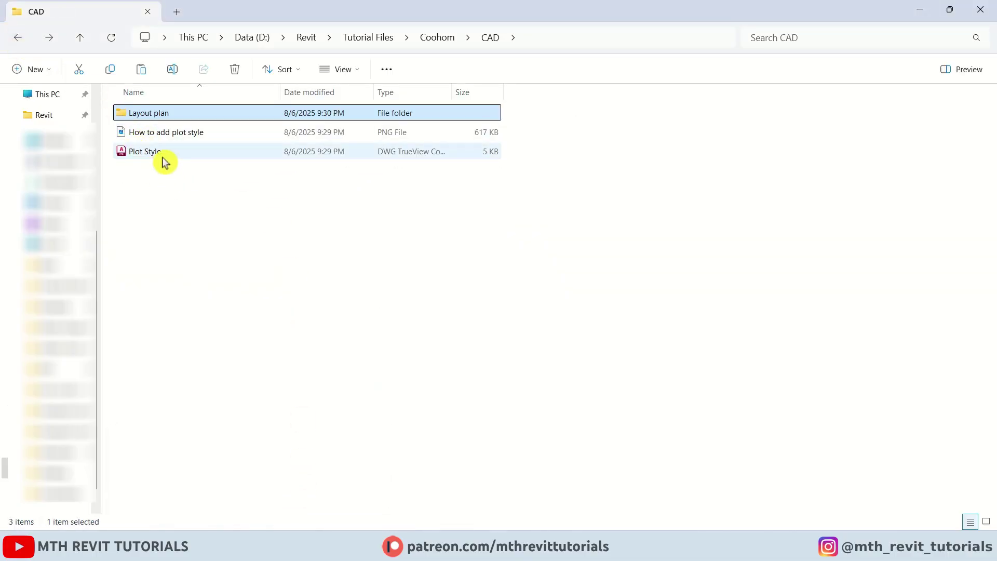
{"action": "left_click", "coordinate": [928, 18]}
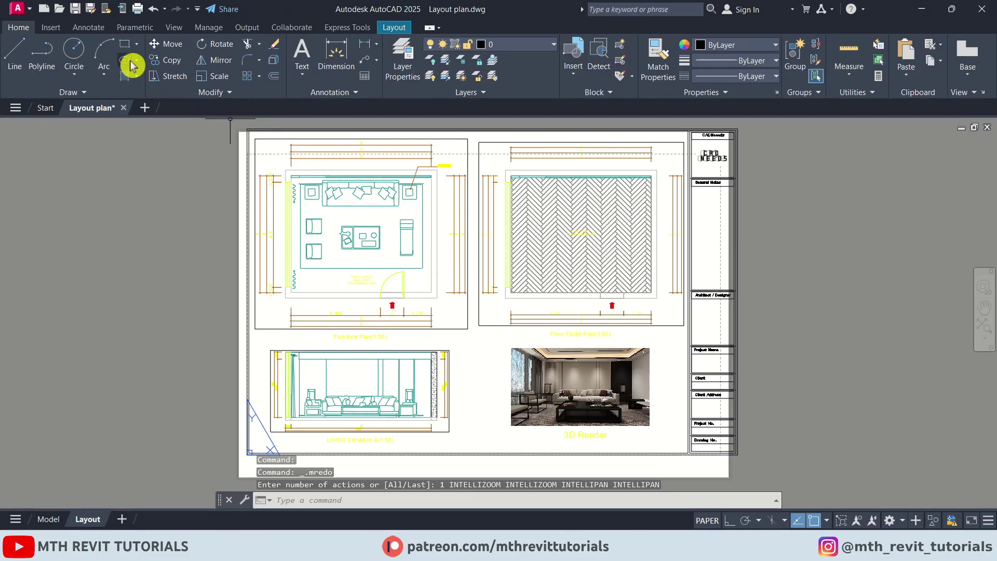
Open the Plot Styles folder via the application menu's Print > Manage Plot Styles.
{"action": "left_click", "coordinate": [18, 9]}
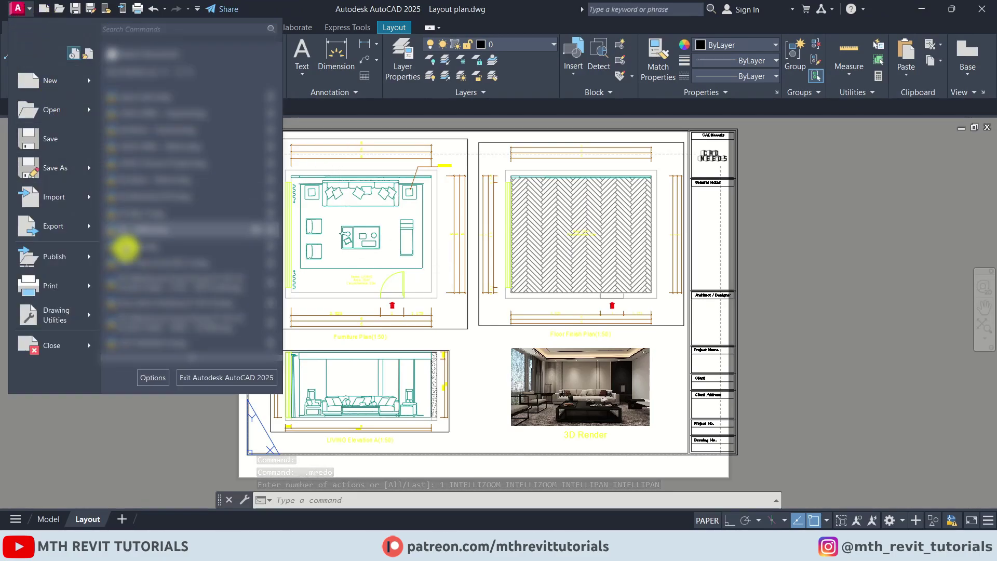
{"action": "scroll", "coordinate": [146, 322], "scroll_direction": "down", "scroll_amount": 3}
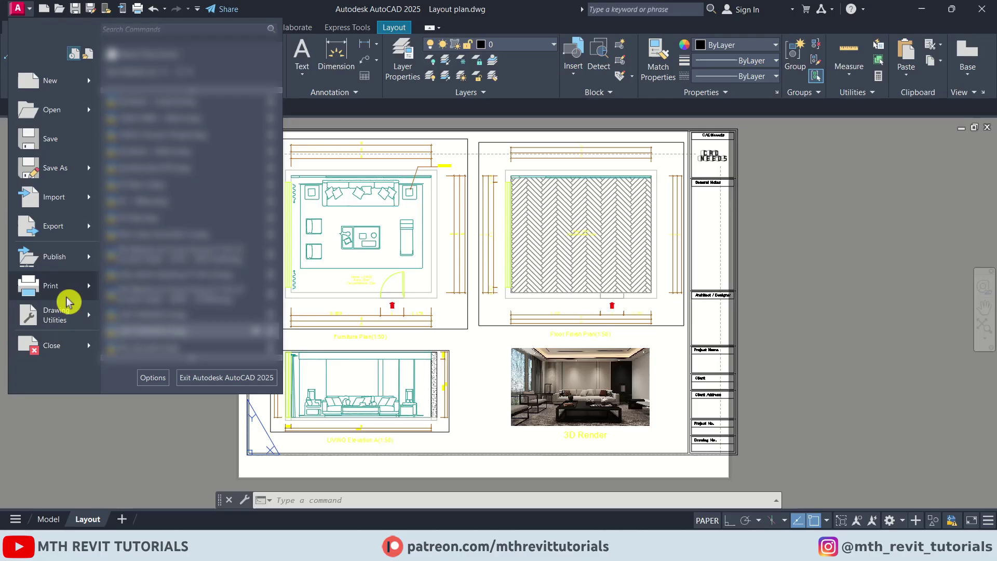
{"action": "mouse_move", "coordinate": [69, 301]}
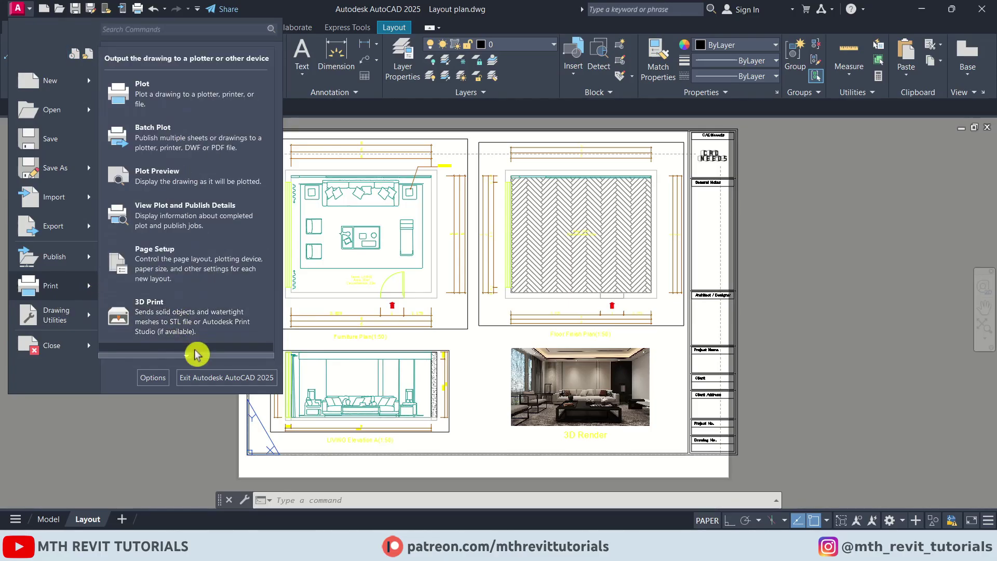
{"action": "scroll", "coordinate": [190, 356], "scroll_direction": "down", "scroll_amount": 3}
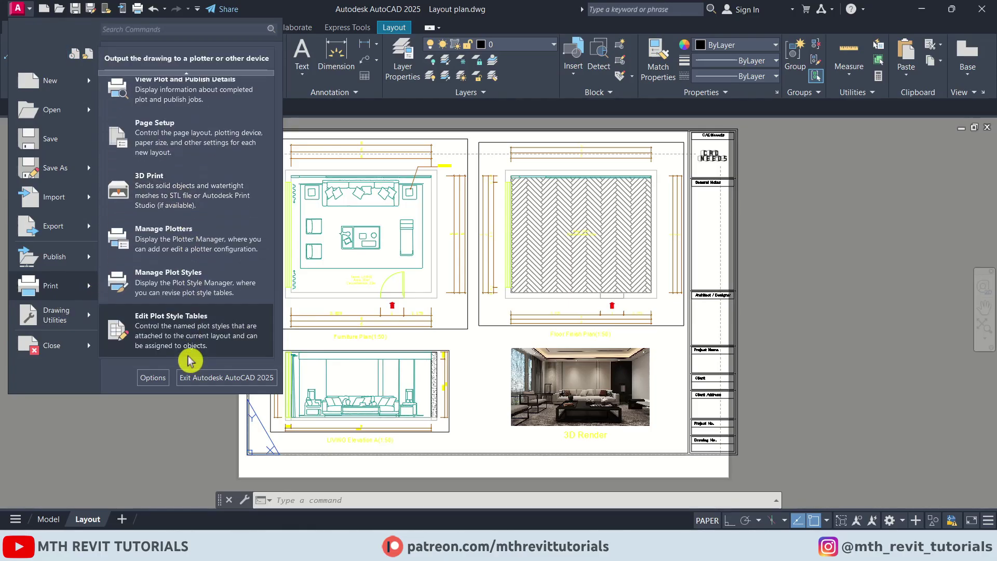
{"action": "left_click", "coordinate": [171, 284]}
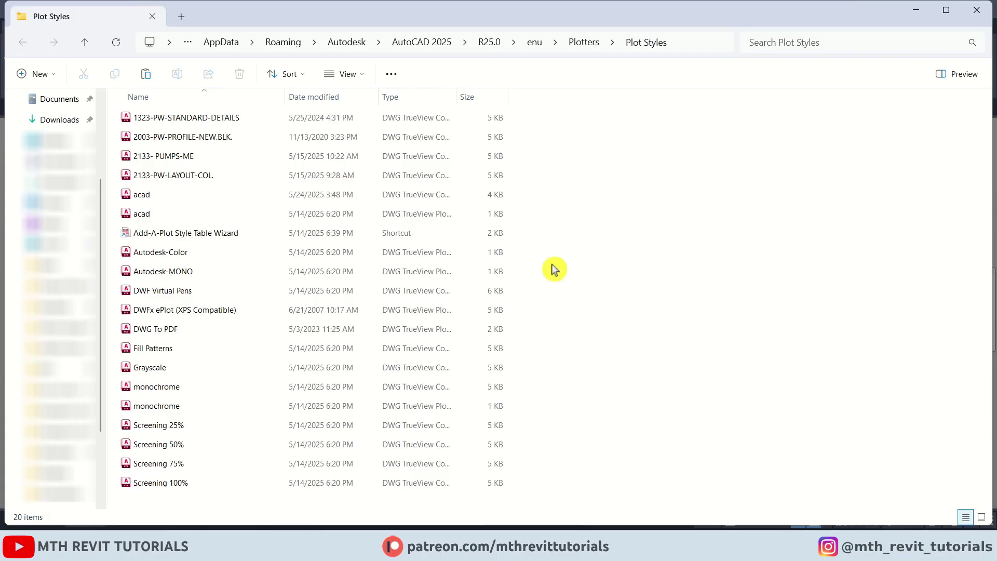
Rename the CAD folder's plot style file to 'Plot Style - Choohom'.
{"action": "mouse_move", "coordinate": [281, 545]}
{"action": "left_click", "coordinate": [229, 482]}
{"action": "left_click", "coordinate": [150, 154]}
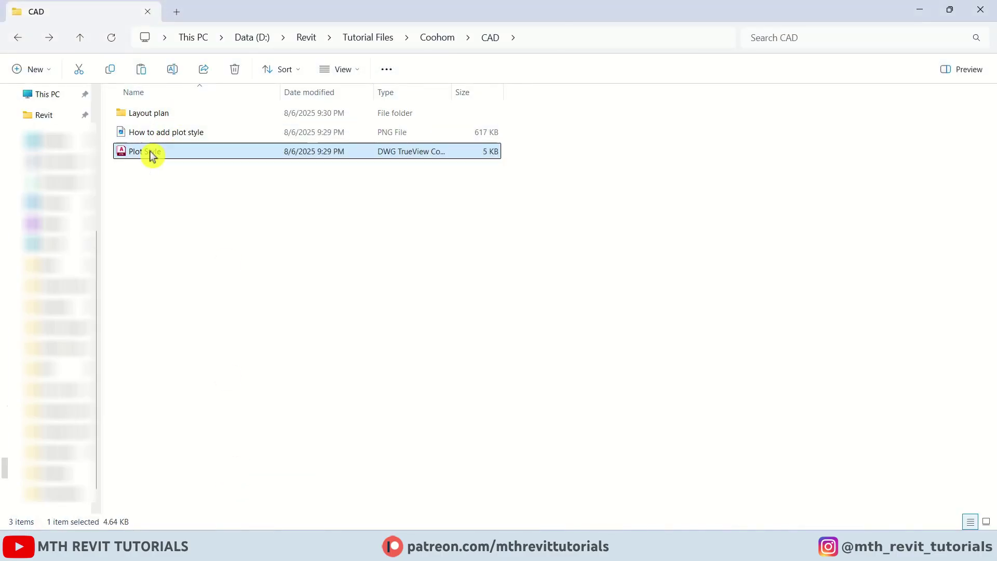
{"action": "right_click", "coordinate": [149, 152]}
{"action": "left_click", "coordinate": [197, 475]}
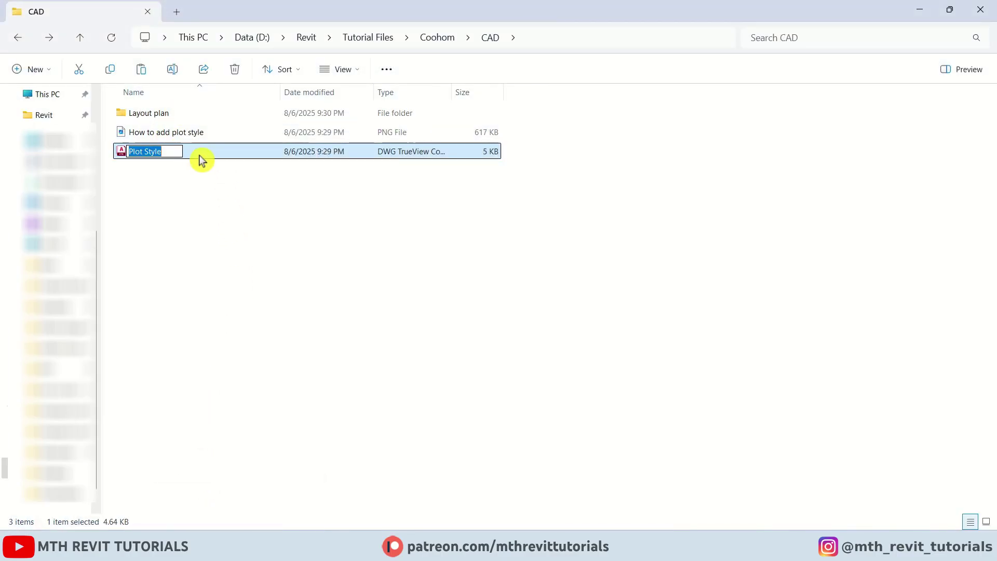
{"action": "left_click", "coordinate": [170, 152]}
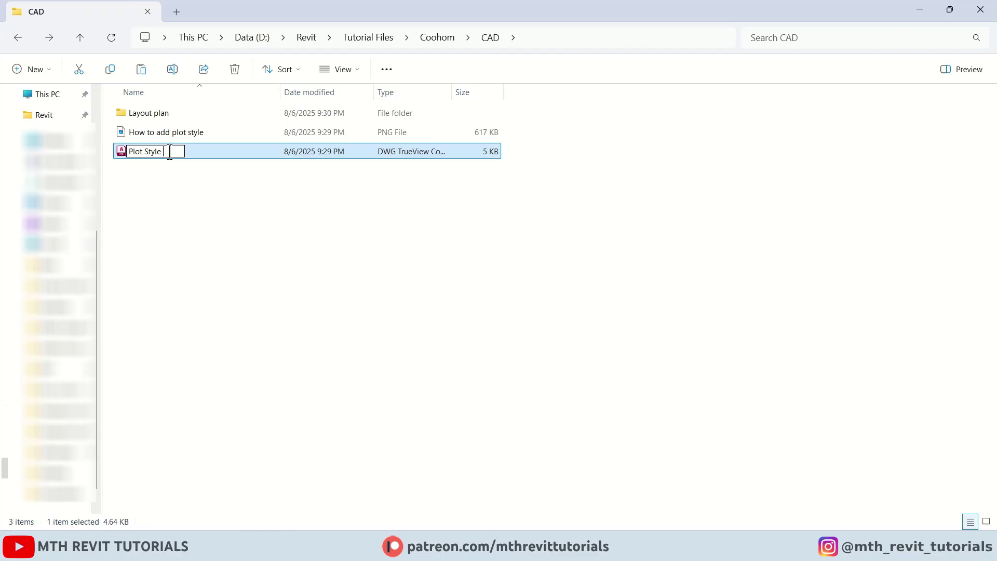
{"action": "key", "text": "Return"}
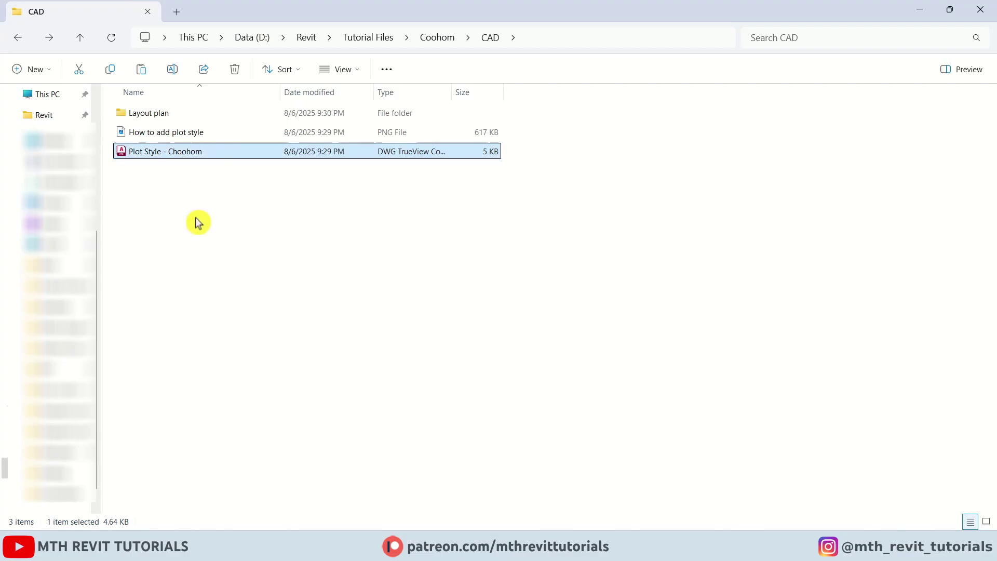
Copy 'Plot Style - Choohom' into AutoCAD 2025's Plot Styles folder and return to AutoCAD.
{"action": "right_click", "coordinate": [187, 152]}
{"action": "left_click", "coordinate": [239, 427]}
{"action": "mouse_move", "coordinate": [279, 546]}
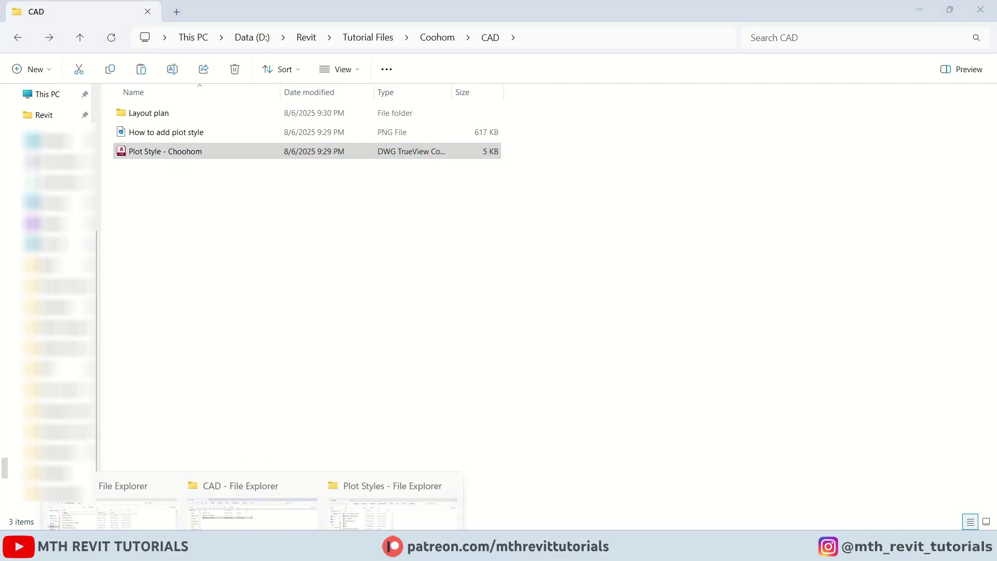
{"action": "left_click", "coordinate": [383, 484]}
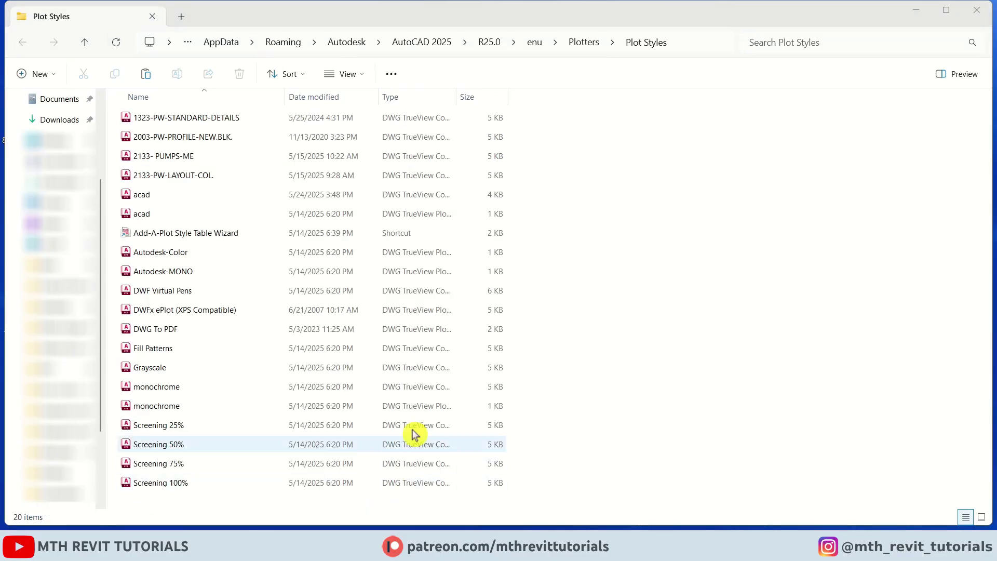
{"action": "right_click", "coordinate": [611, 267]}
{"action": "left_click", "coordinate": [663, 351]}
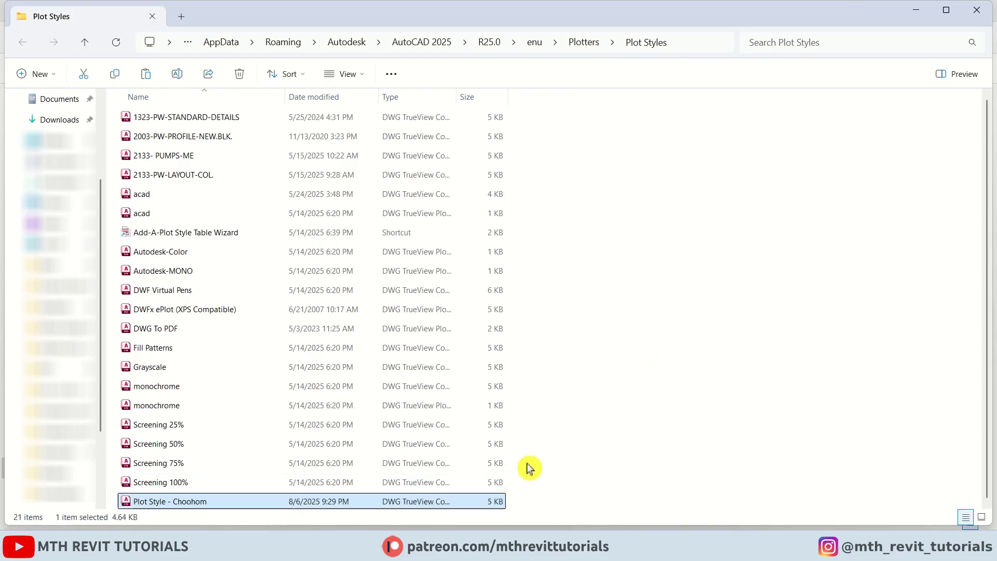
{"action": "left_click", "coordinate": [408, 543]}
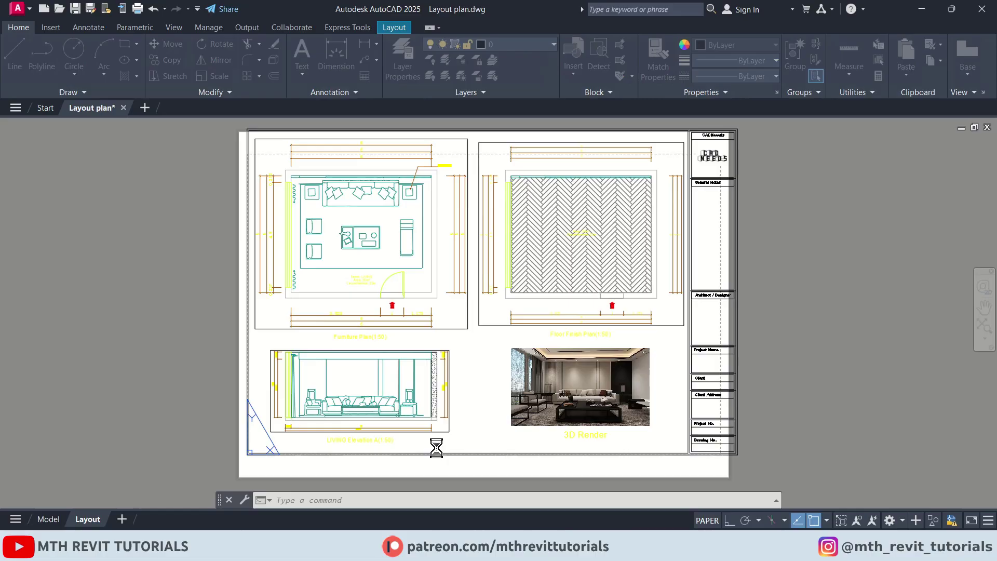
In the Plot dialog, choose DWG To PDF.pc3 and the Plot Style - Choohom table.
{"action": "key", "text": "ctrl+p"}
{"action": "left_click", "coordinate": [477, 180]}
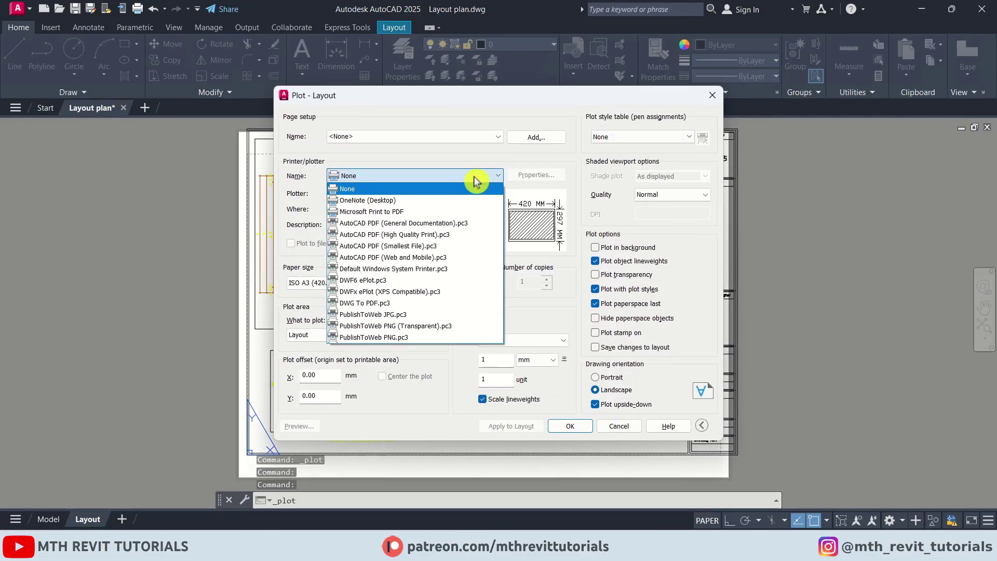
{"action": "left_click", "coordinate": [395, 303]}
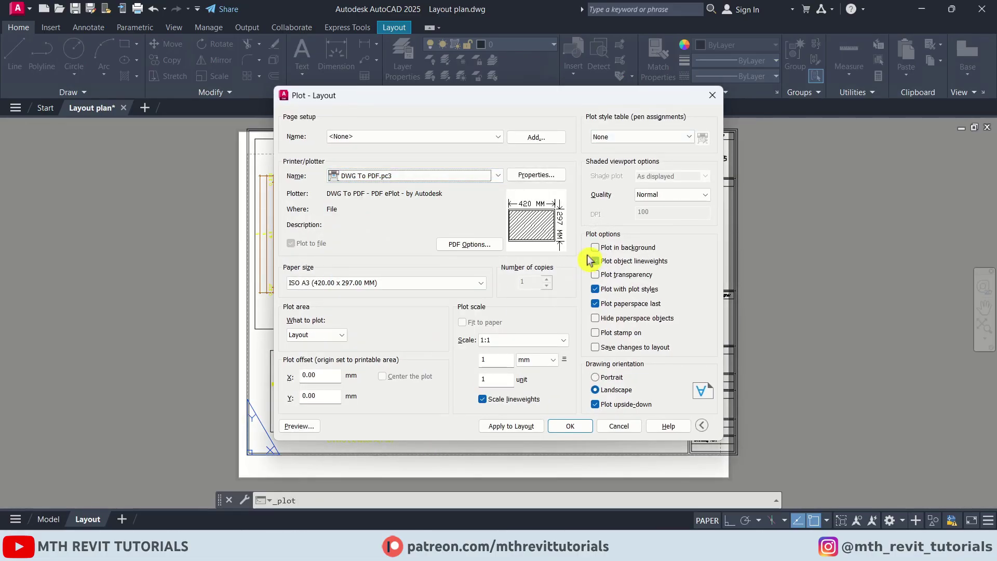
{"action": "left_click", "coordinate": [686, 138]}
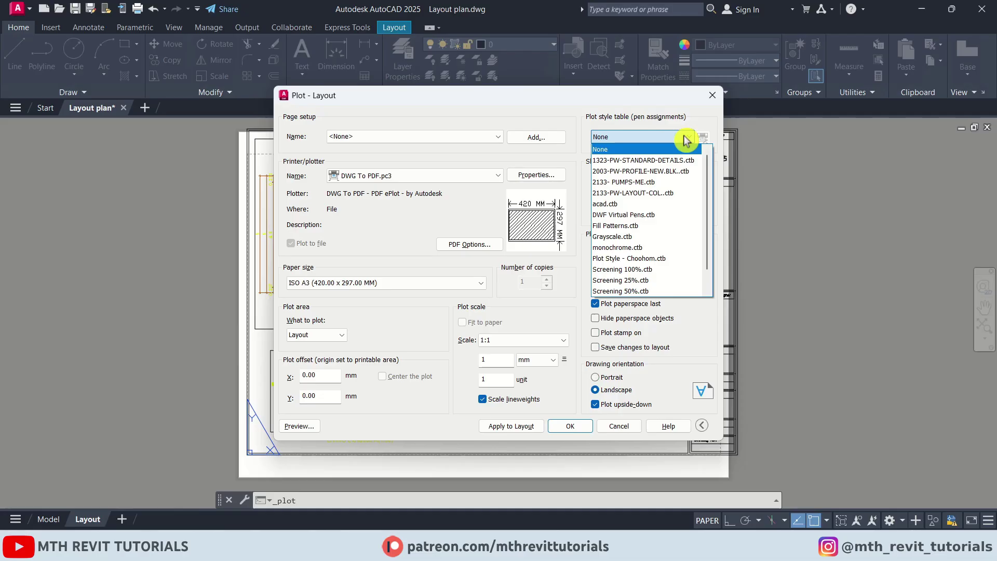
{"action": "left_click", "coordinate": [677, 260]}
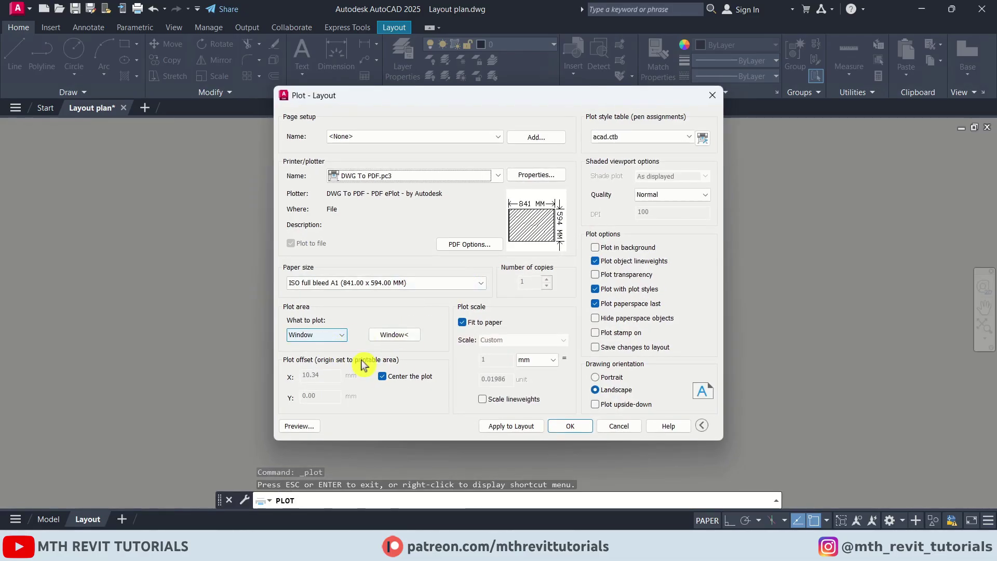
Set the plot area to a window around the four-view sheet, fitted to paper.
{"action": "left_click", "coordinate": [394, 334]}
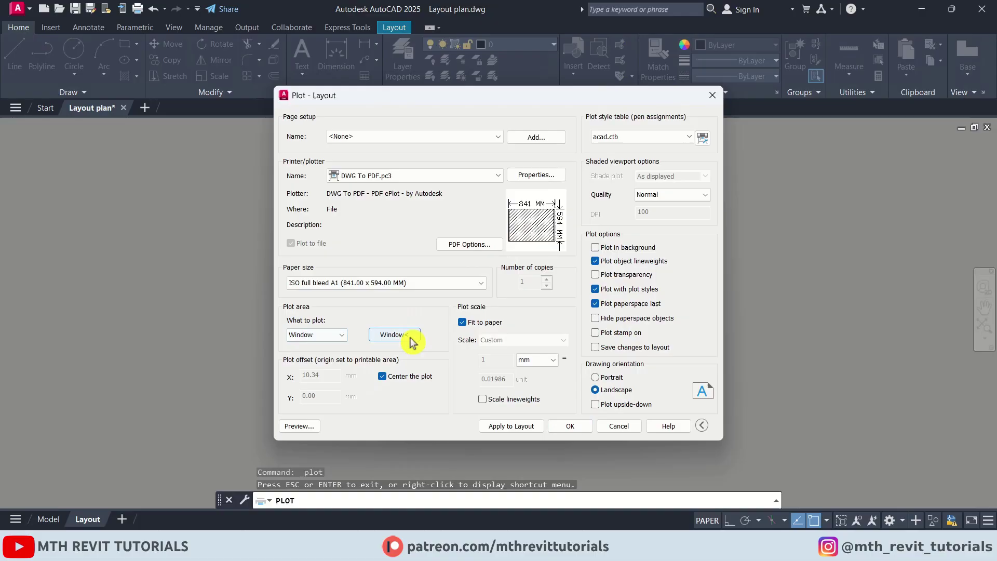
{"action": "left_click", "coordinate": [712, 189]}
{"action": "scroll", "coordinate": [712, 189], "scroll_direction": "down", "scroll_amount": 4}
{"action": "scroll", "coordinate": [632, 266], "scroll_direction": "down", "scroll_amount": 3}
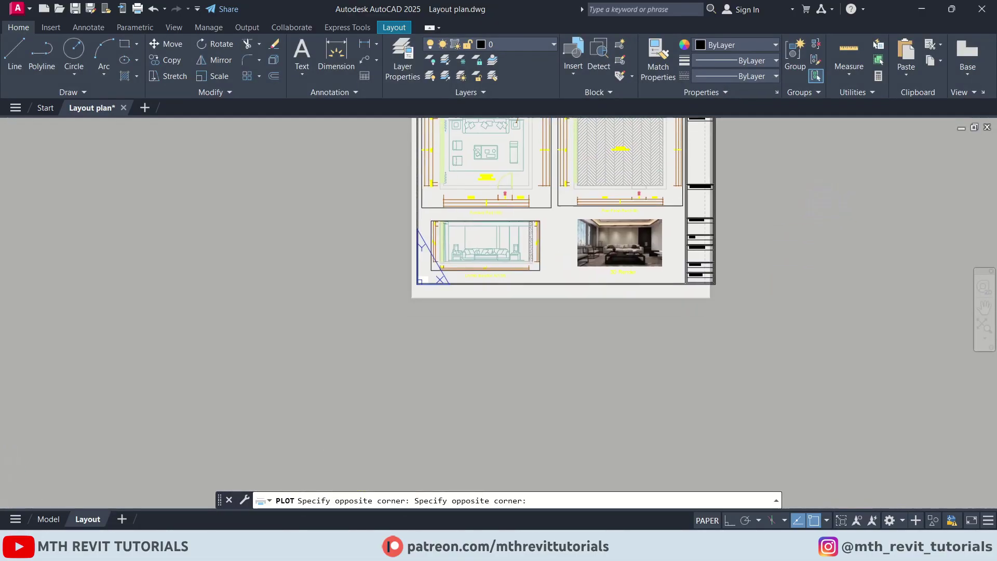
{"action": "scroll", "coordinate": [362, 329], "scroll_direction": "up", "scroll_amount": 8}
{"action": "left_click", "coordinate": [189, 364]}
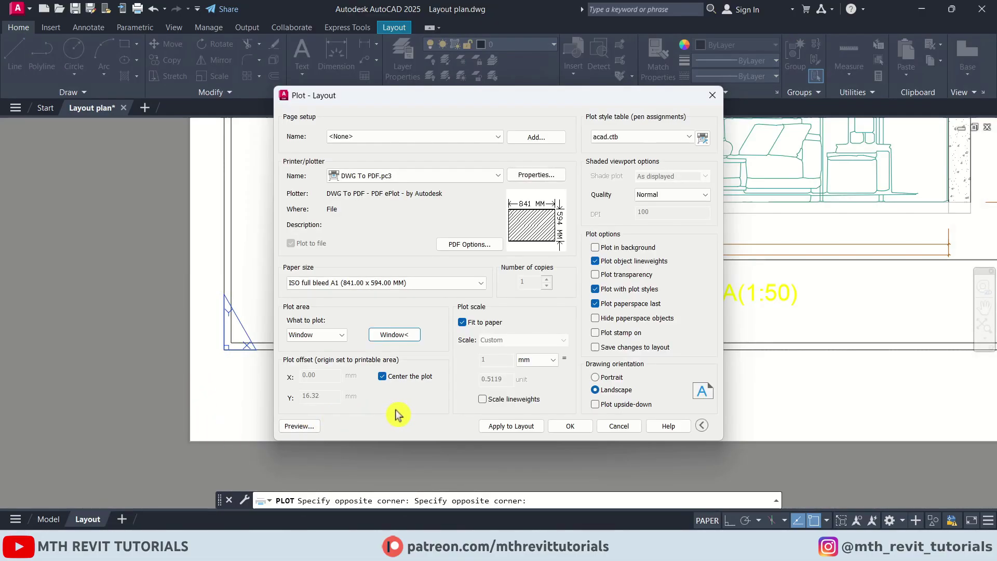
Preview the sheet, then plot it and save as Layout plan-Layout.pdf.
{"action": "left_click", "coordinate": [299, 426]}
{"action": "scroll", "coordinate": [504, 254], "scroll_direction": "down", "scroll_amount": 2}
{"action": "scroll", "coordinate": [414, 255], "scroll_direction": "up", "scroll_amount": 7}
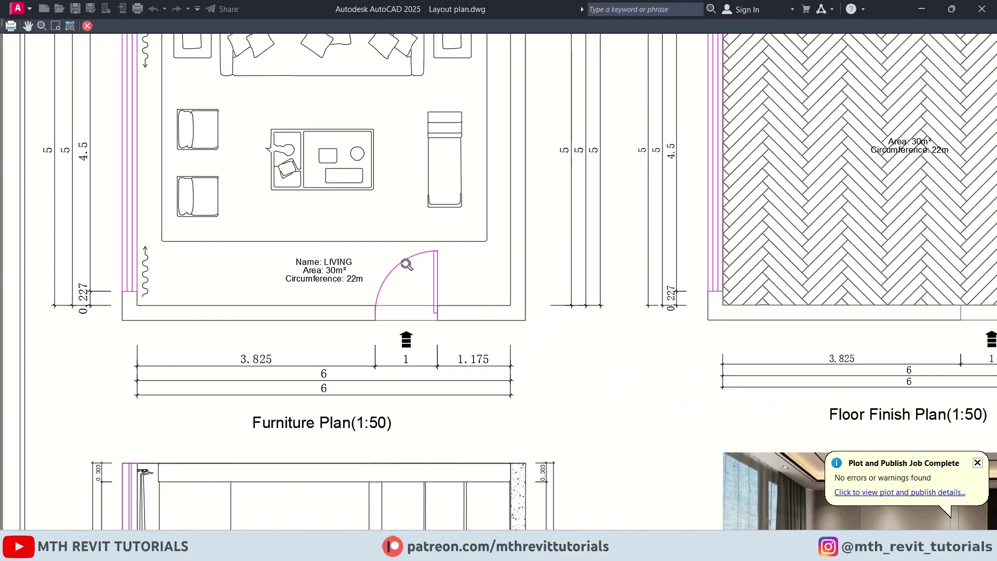
{"action": "scroll", "coordinate": [407, 264], "scroll_direction": "down", "scroll_amount": 2}
{"action": "scroll", "coordinate": [546, 334], "scroll_direction": "up", "scroll_amount": 1}
{"action": "middle_click_drag", "start_coordinate": [546, 334], "coordinate": [564, 171]}
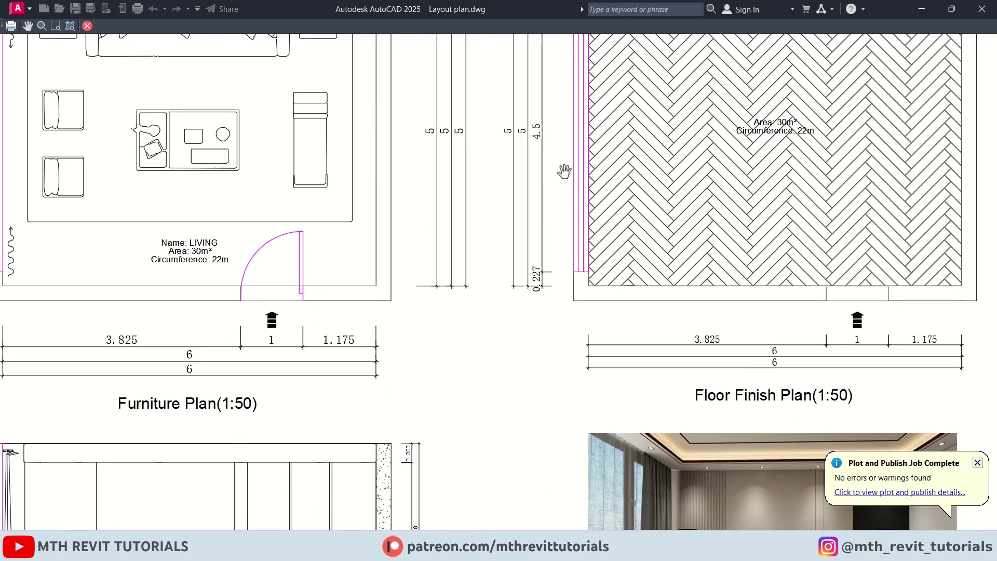
{"action": "scroll", "coordinate": [489, 171], "scroll_direction": "down", "scroll_amount": 4}
{"action": "right_click", "coordinate": [436, 218]}
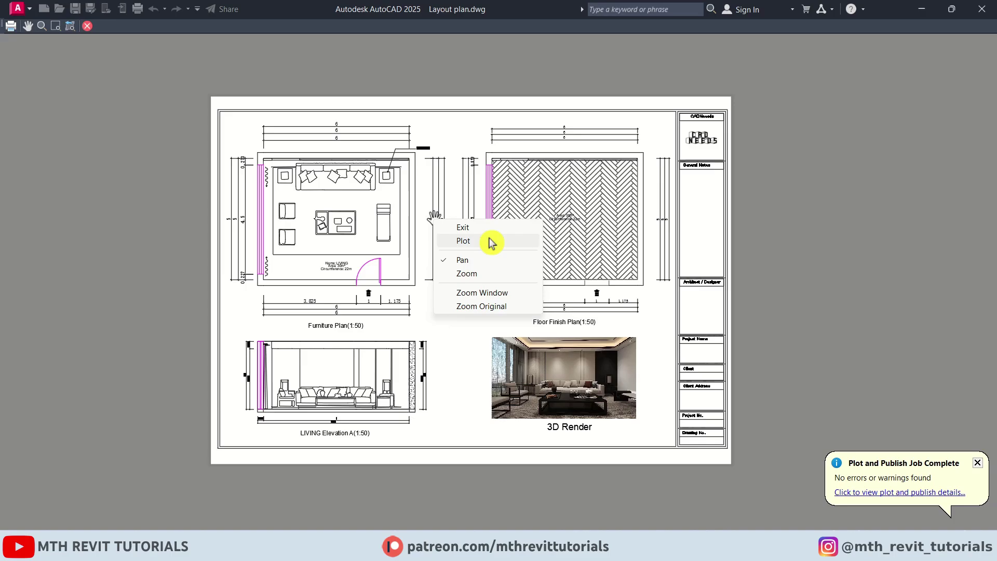
{"action": "left_click", "coordinate": [463, 241]}
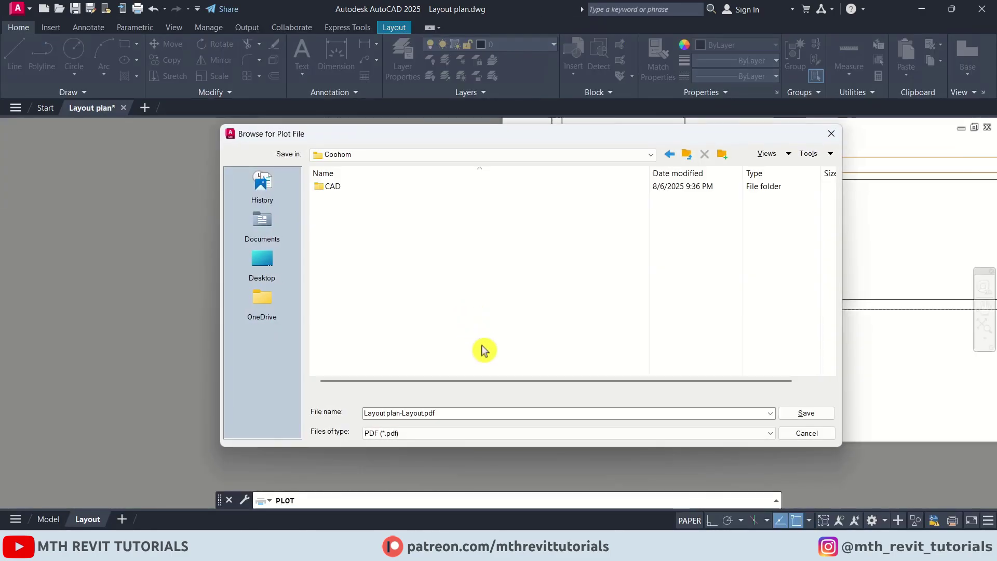
{"action": "left_click", "coordinate": [807, 414]}
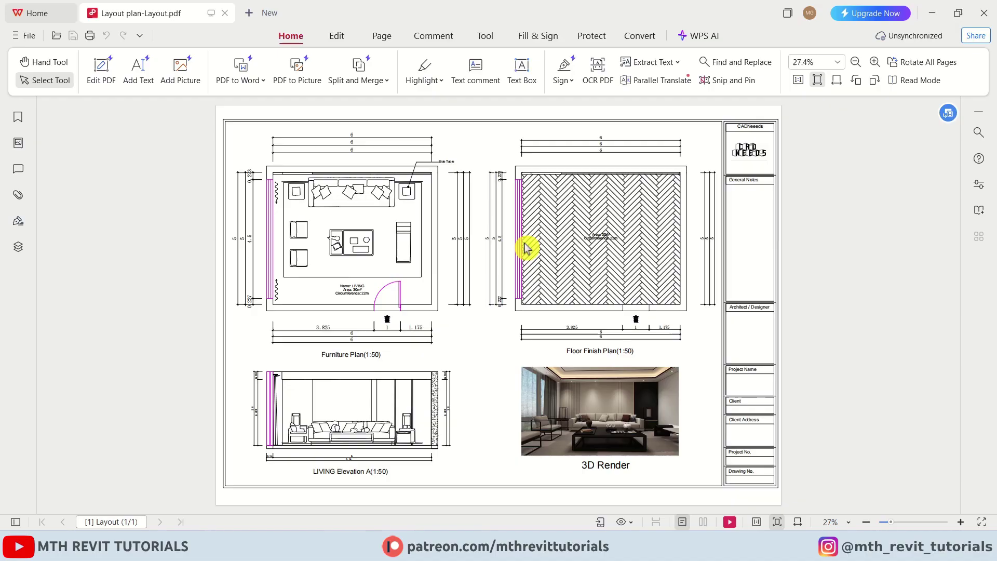
Zoom into the PDF and pan around the LIVING room plan.
{"action": "scroll", "coordinate": [632, 385], "scroll_direction": "up", "scroll_amount": 5, "text": "ctrl"}
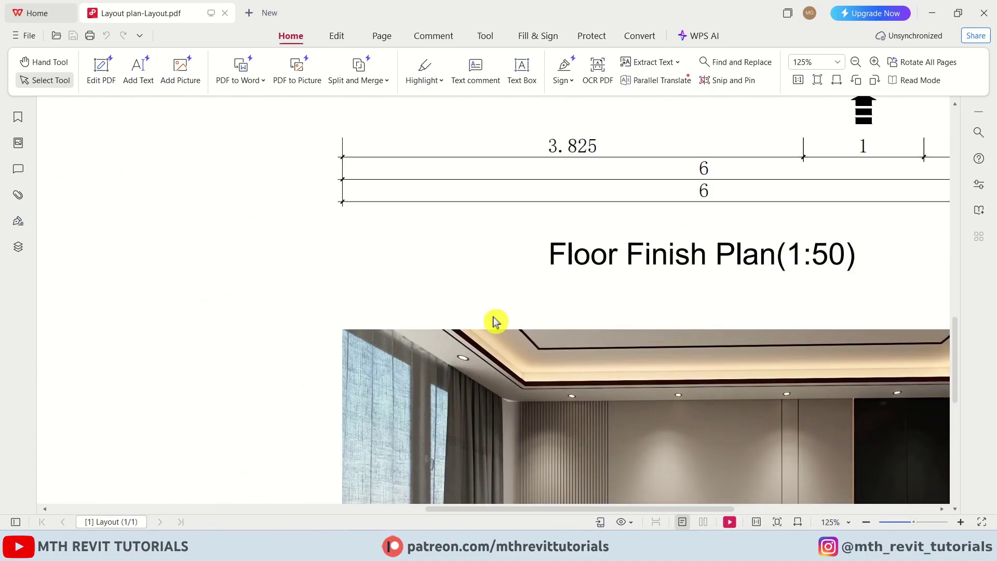
{"action": "key", "text": "h"}
{"action": "left_click_drag", "start_coordinate": [831, 135], "coordinate": [195, 410]}
{"action": "left_click_drag", "start_coordinate": [203, 226], "coordinate": [671, 455]}
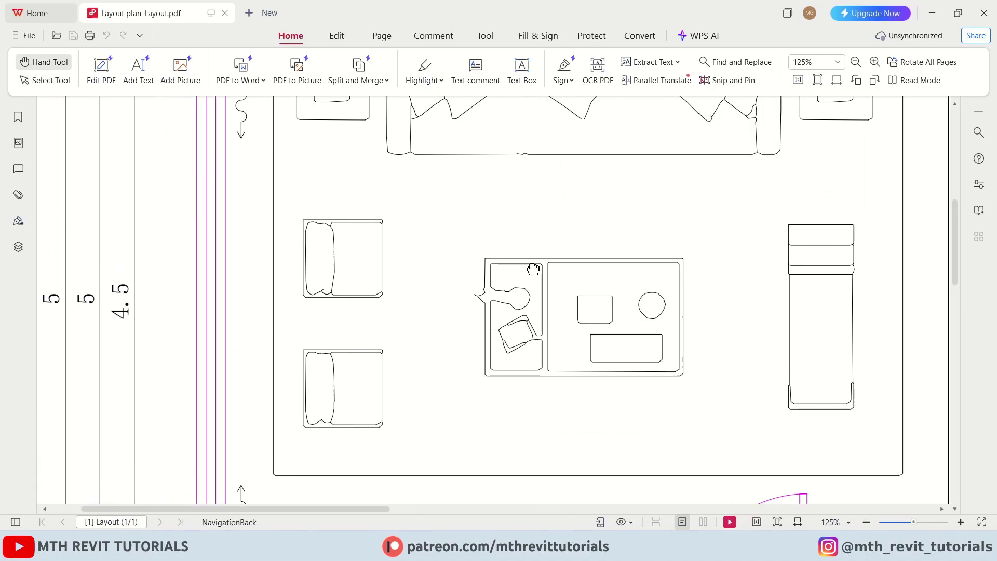
{"action": "left_click_drag", "start_coordinate": [534, 269], "coordinate": [499, 447]}
{"action": "left_click_drag", "start_coordinate": [392, 383], "coordinate": [419, 203]}
{"action": "key", "text": "v"}
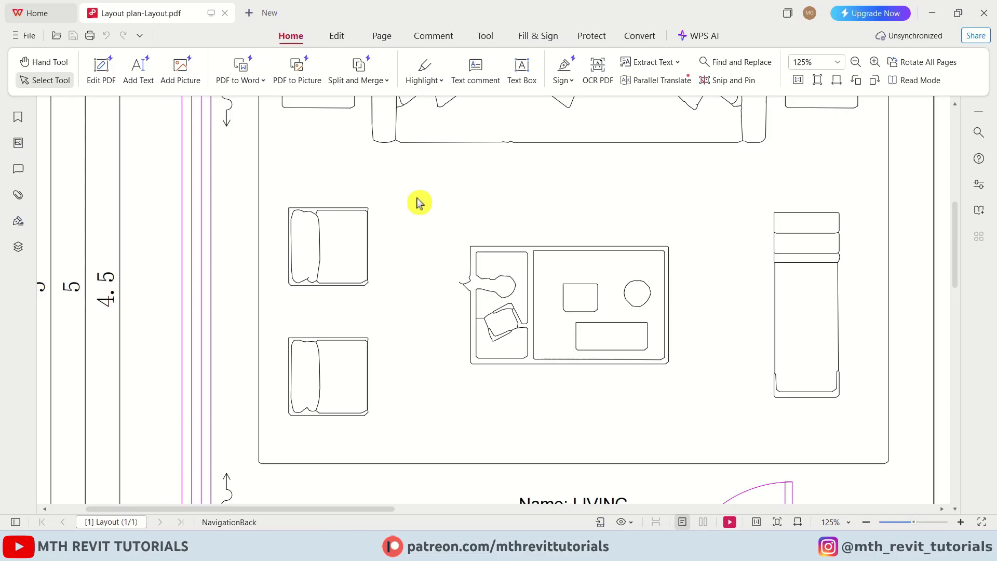
Pan to the herringbone floor finish plan, then fit the whole page in view.
{"action": "scroll", "coordinate": [410, 208], "scroll_direction": "down", "scroll_amount": 4, "text": "ctrl"}
{"action": "key", "text": "h"}
{"action": "left_click_drag", "start_coordinate": [763, 304], "coordinate": [245, 258]}
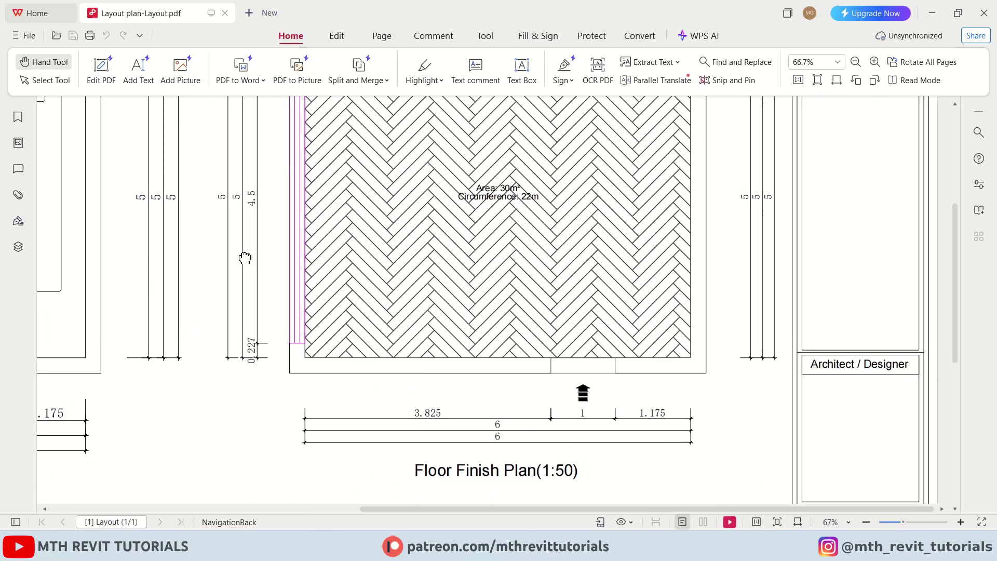
{"action": "key", "text": "ctrl+0"}
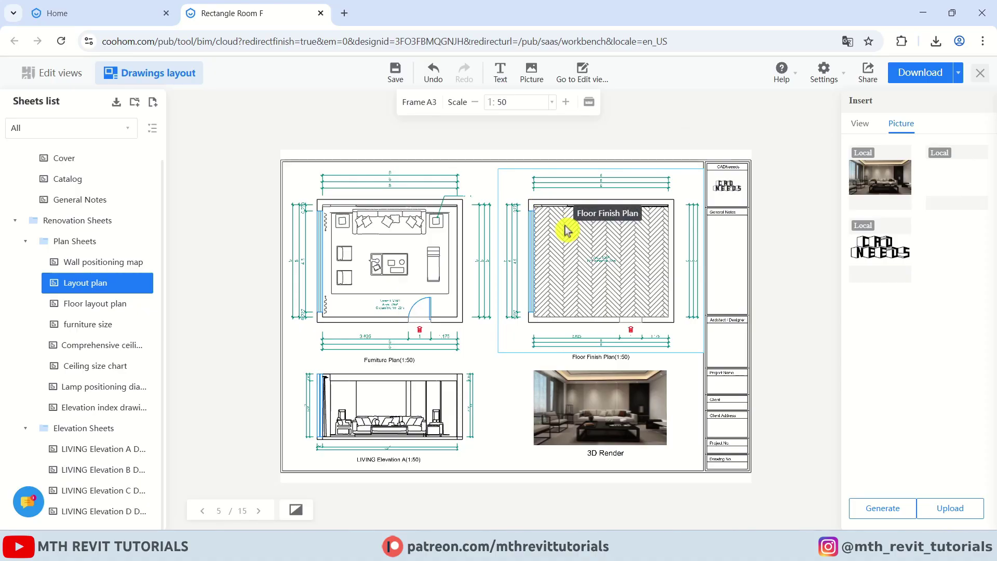
{"action": "scroll", "coordinate": [285, 366], "scroll_direction": "up", "scroll_amount": 1}
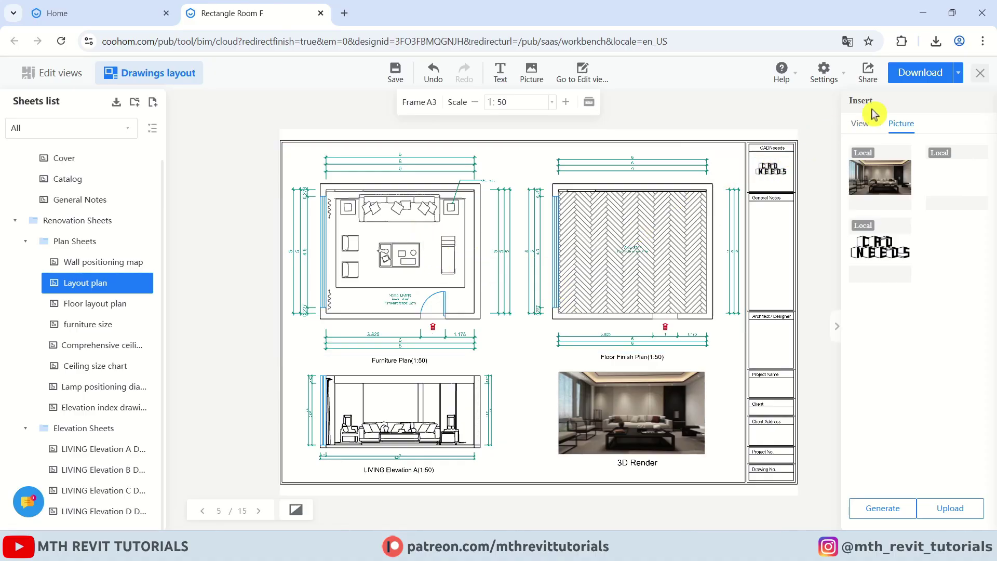
Close the Drawings layout and bring up the Floor plan drawings option in the Drawings panel.
{"action": "left_click", "coordinate": [980, 73]}
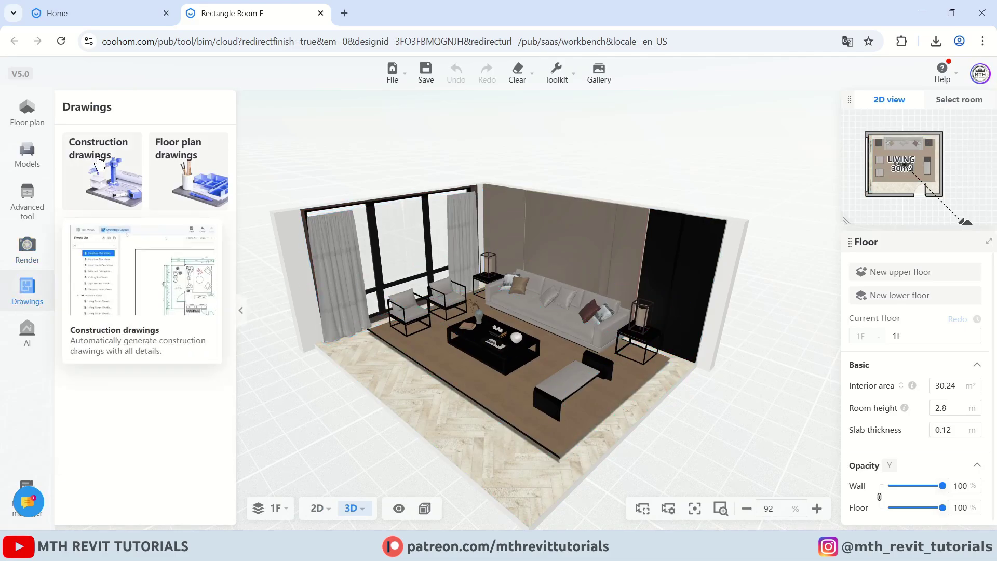
{"action": "mouse_move", "coordinate": [191, 178]}
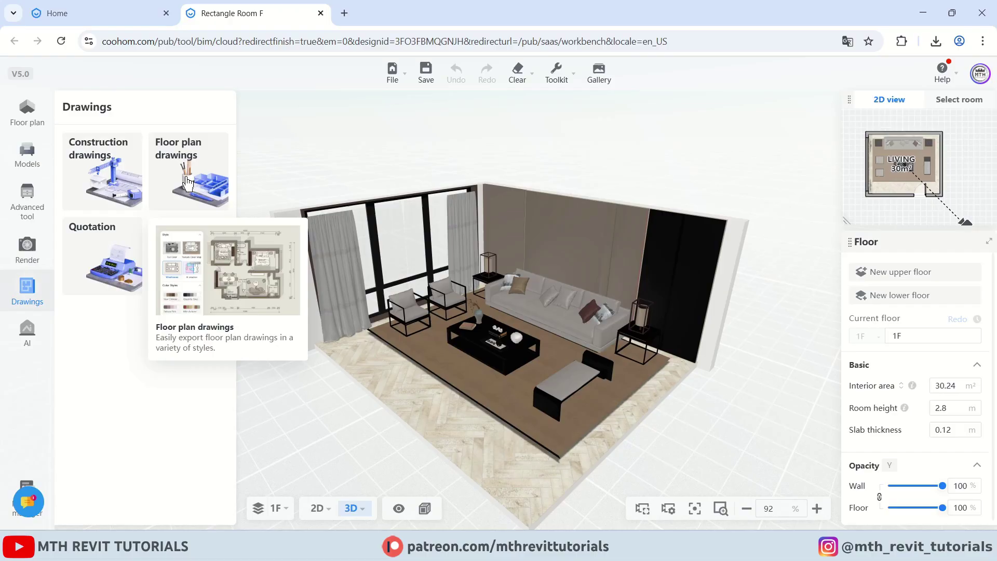
Open the floor plan drawings editor.
{"action": "left_click", "coordinate": [188, 182]}
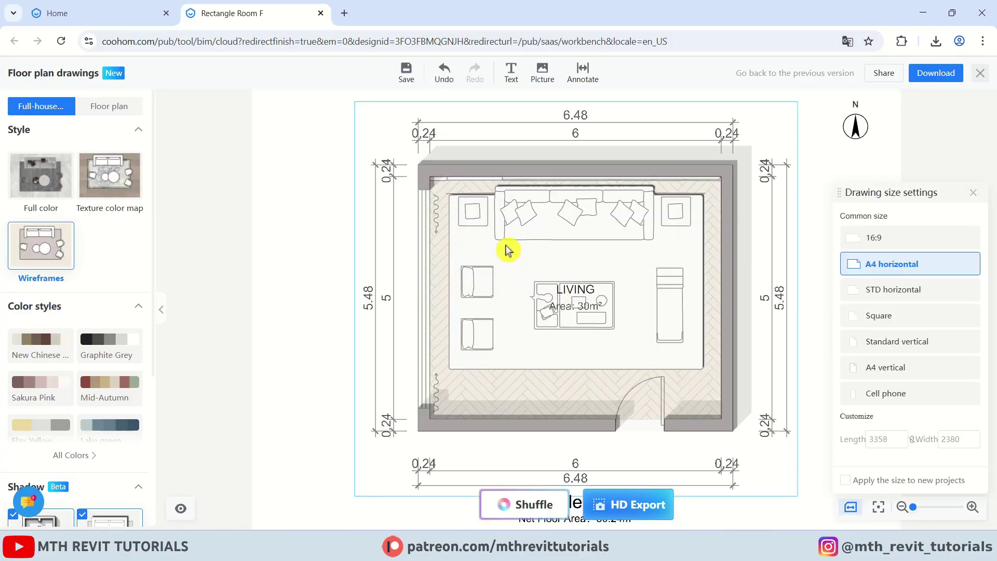
{"action": "scroll", "coordinate": [706, 252], "scroll_direction": "up", "scroll_amount": 1}
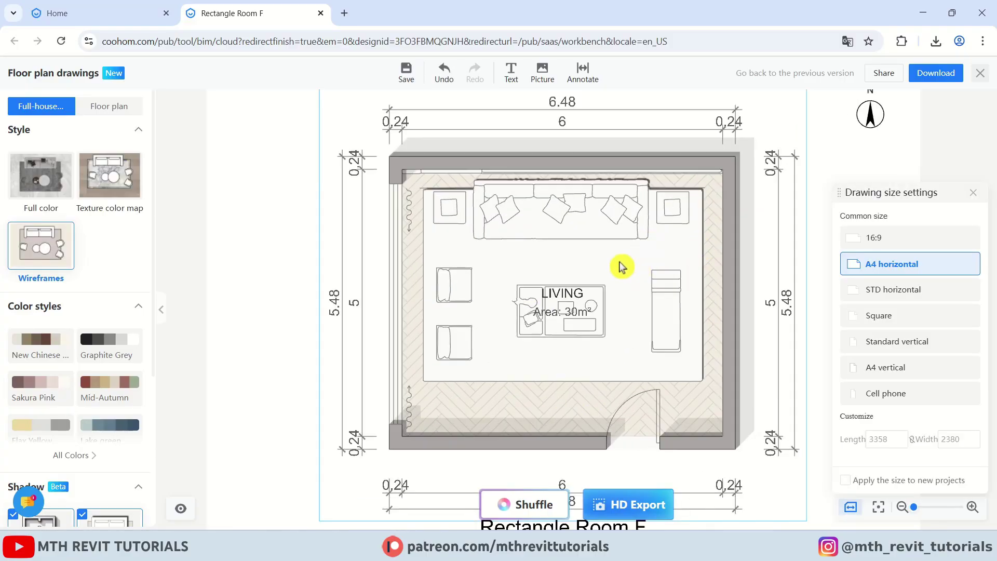
{"action": "scroll", "coordinate": [567, 283], "scroll_direction": "down", "scroll_amount": 1}
Move the LIVING label up with Area: 30m² just below it, and save the drawing.
{"action": "double_click", "coordinate": [492, 348]}
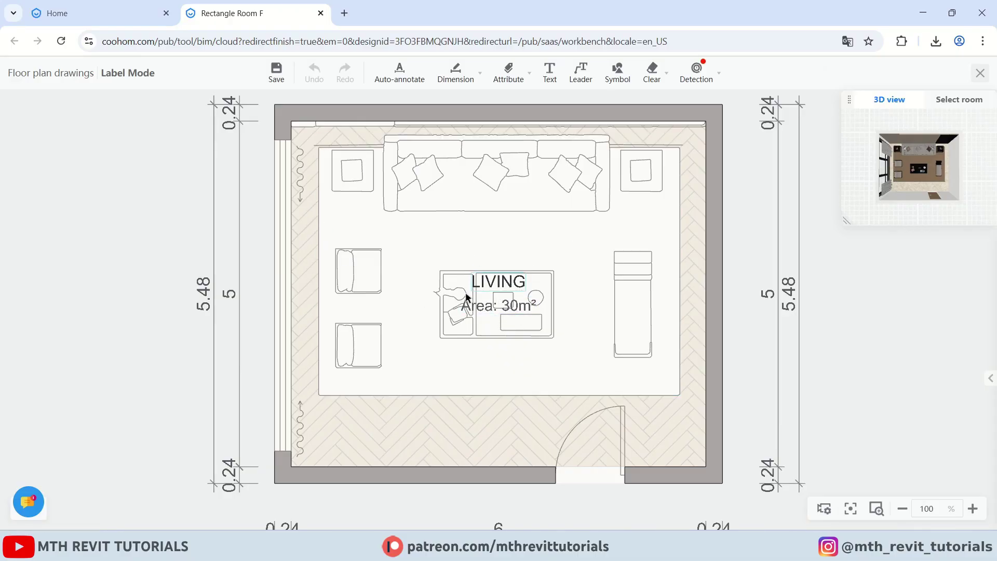
{"action": "left_click_drag", "start_coordinate": [500, 286], "coordinate": [503, 227]}
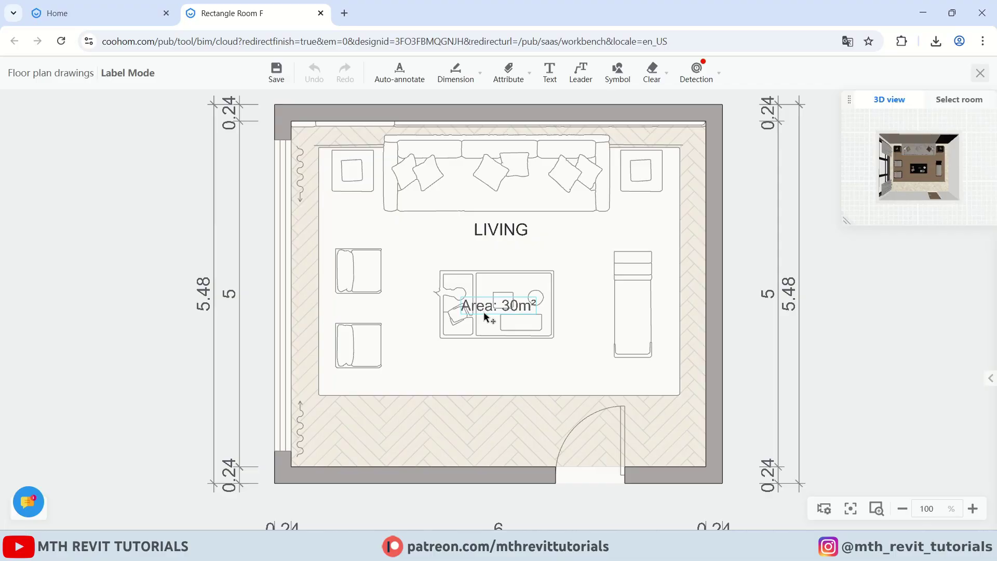
{"action": "left_click_drag", "start_coordinate": [489, 298], "coordinate": [497, 249]}
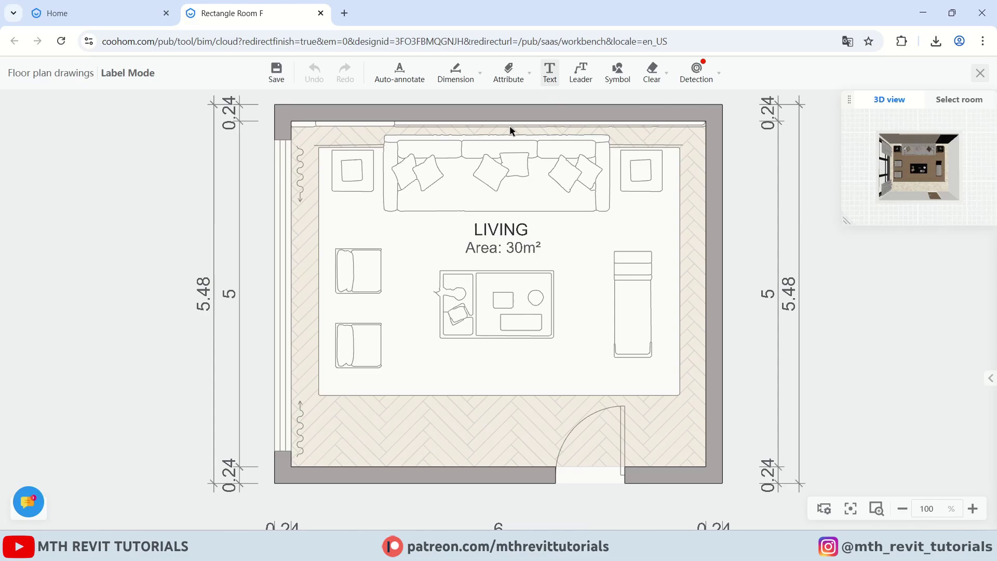
{"action": "left_click", "coordinate": [276, 72]}
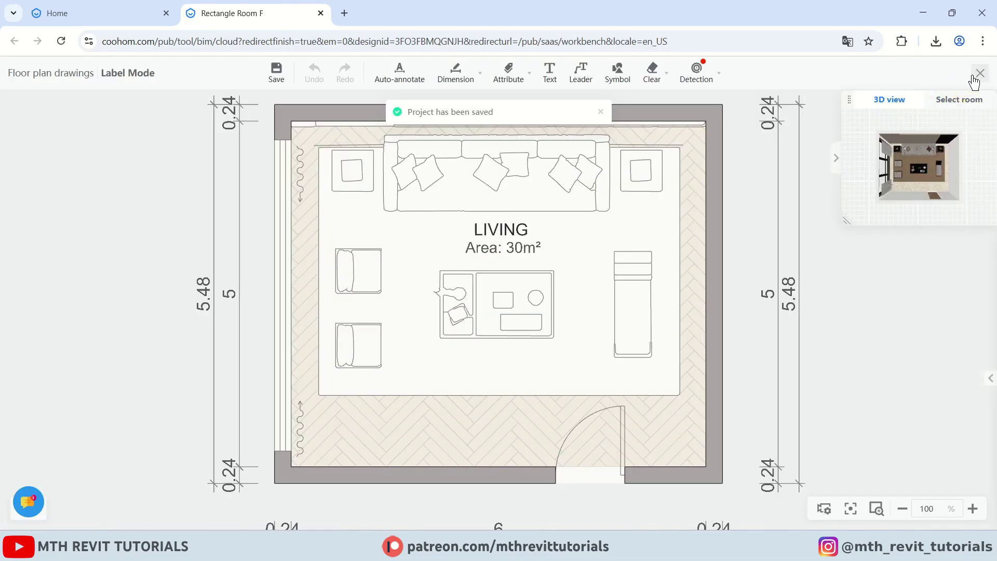
Leave Label Mode and preview darker and other colour styles on the wireframe floor plan.
{"action": "left_click", "coordinate": [980, 73]}
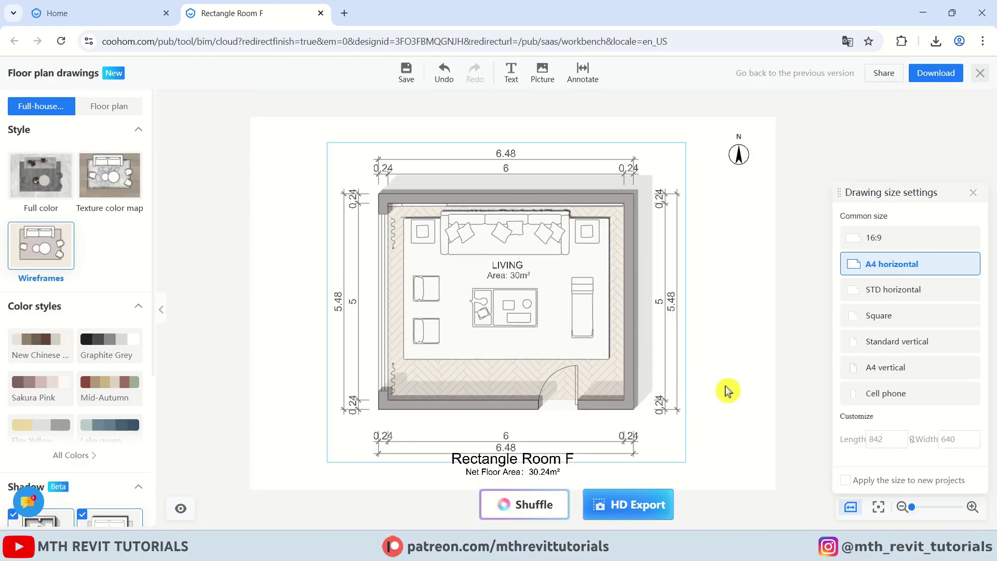
{"action": "scroll", "coordinate": [18, 265], "scroll_direction": "down", "scroll_amount": 3}
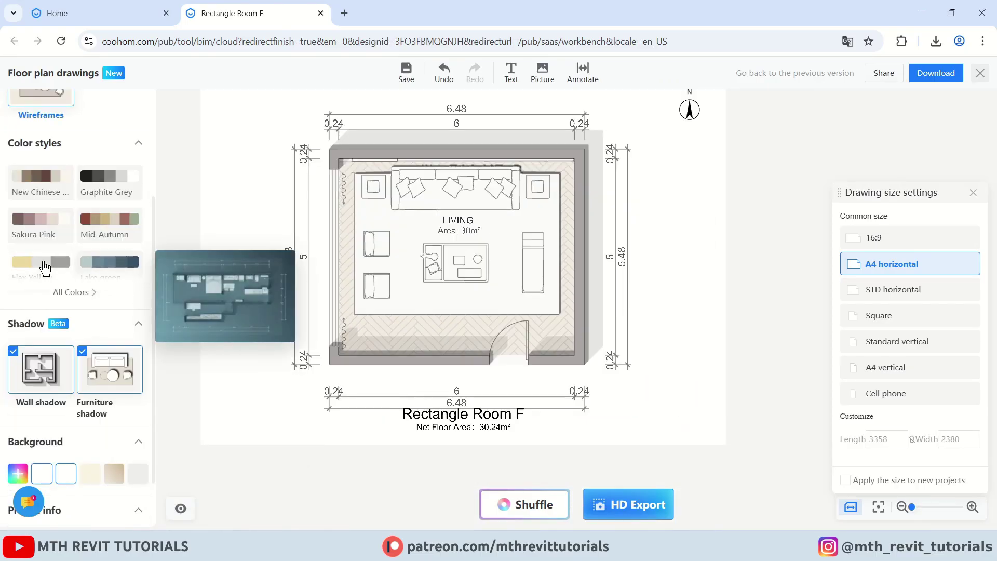
{"action": "left_click", "coordinate": [110, 262]}
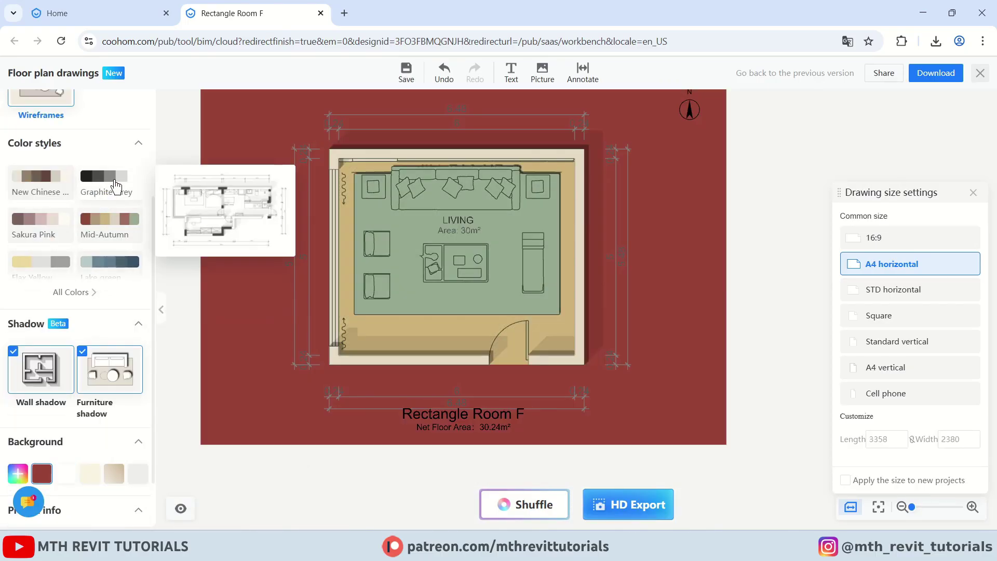
{"action": "left_click", "coordinate": [40, 180]}
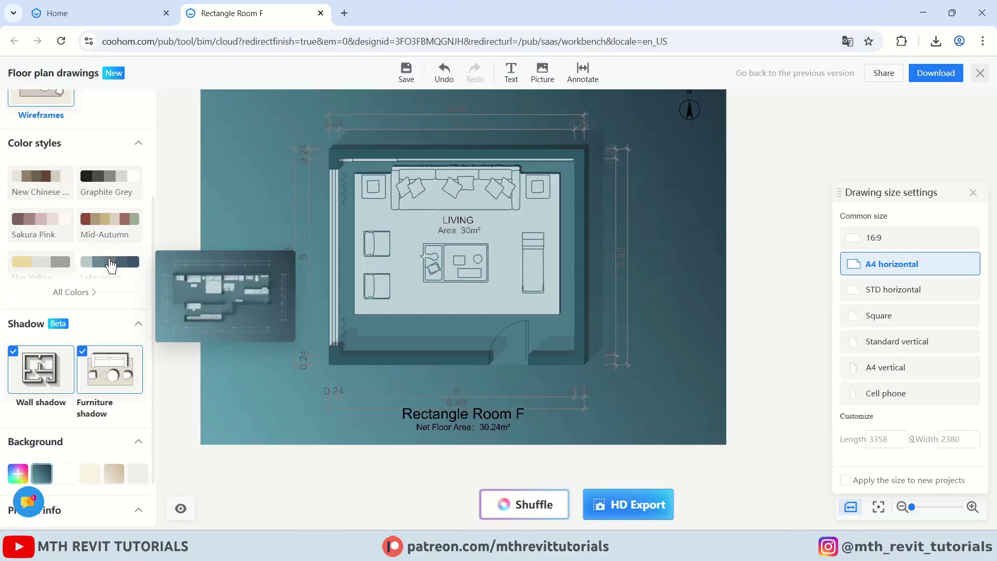
{"action": "scroll", "coordinate": [47, 253], "scroll_direction": "up", "scroll_amount": 1}
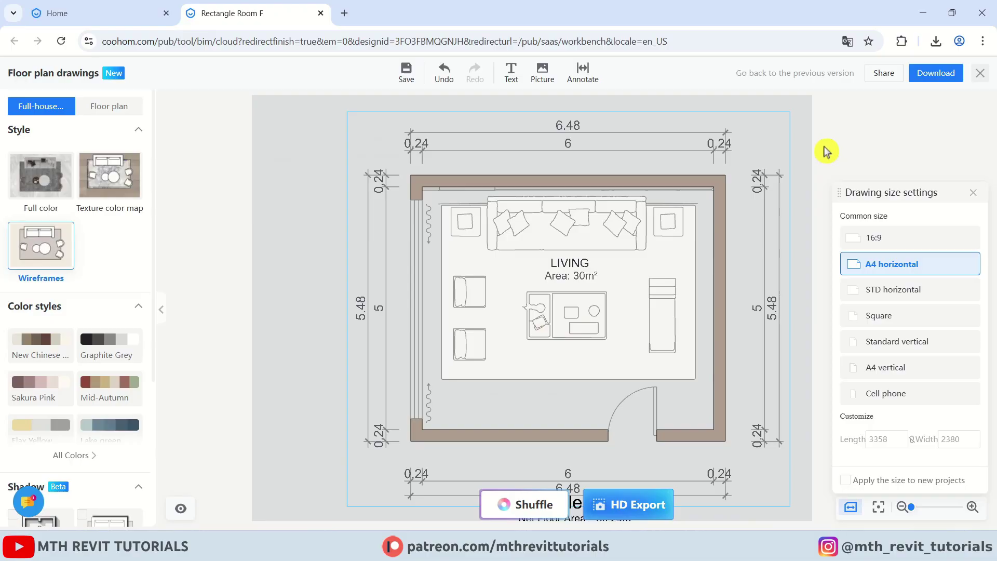
Download the beige wireframe floor plan as an image.
{"action": "left_click", "coordinate": [929, 79]}
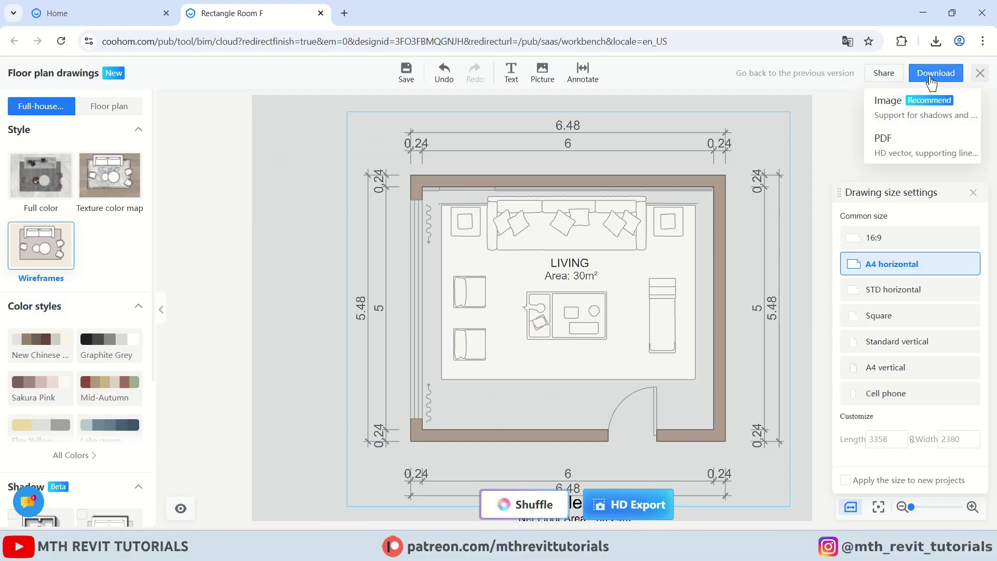
{"action": "left_click", "coordinate": [924, 118]}
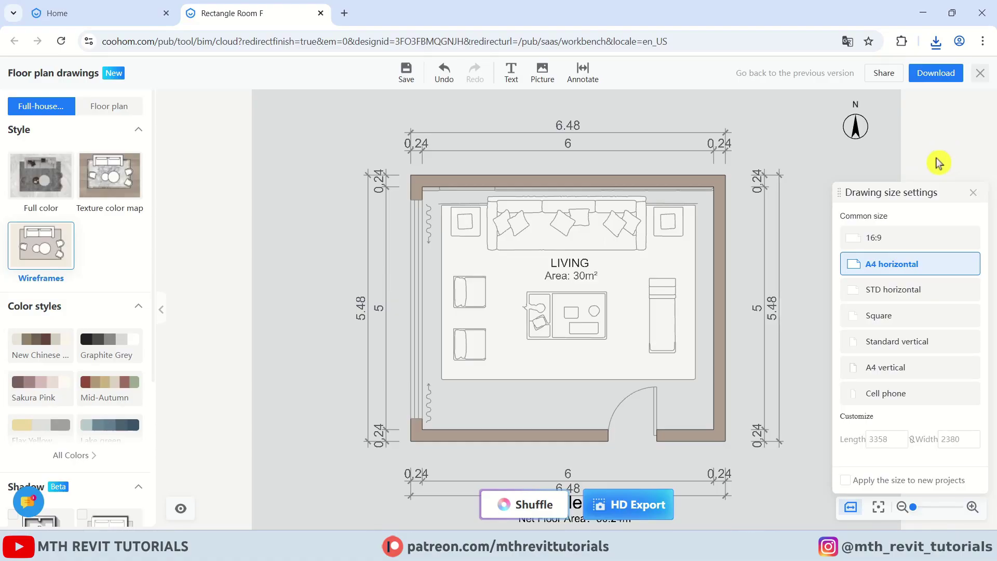
{"action": "left_click", "coordinate": [937, 153]}
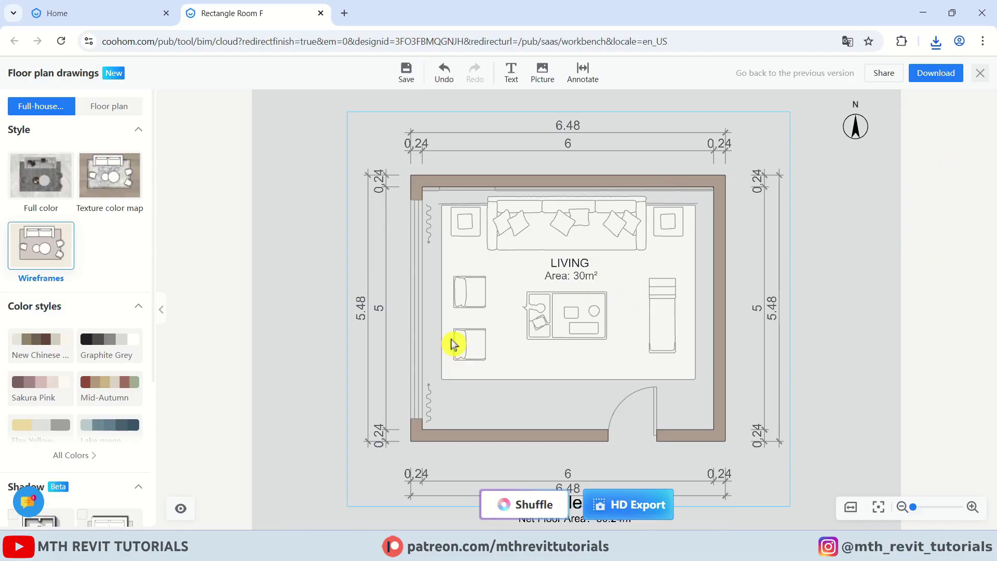
{"action": "scroll", "coordinate": [445, 345], "scroll_direction": "down", "scroll_amount": 1}
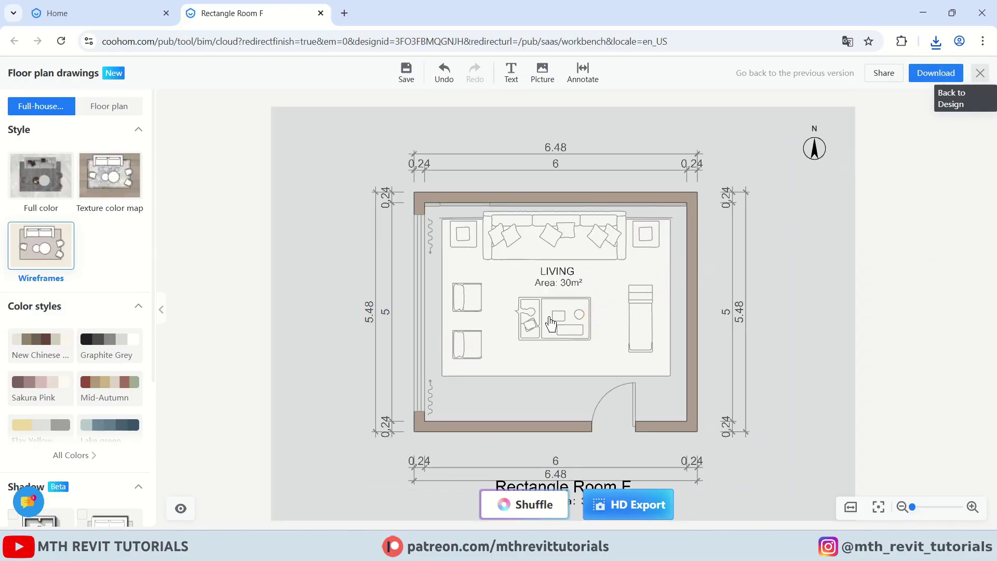
Export the project's bill of material with the currency kept at USD.
{"action": "left_click", "coordinate": [980, 73]}
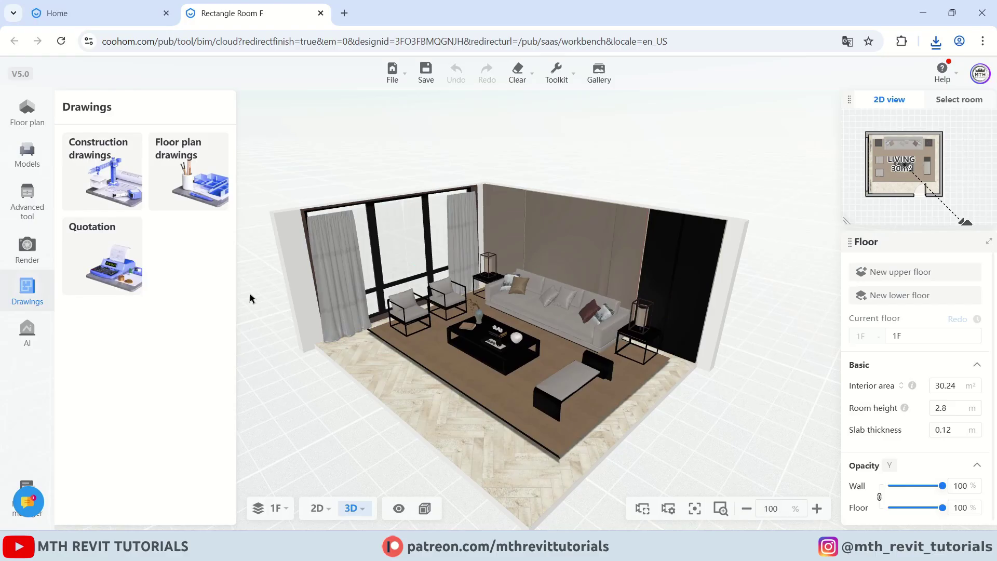
{"action": "mouse_move", "coordinate": [114, 268]}
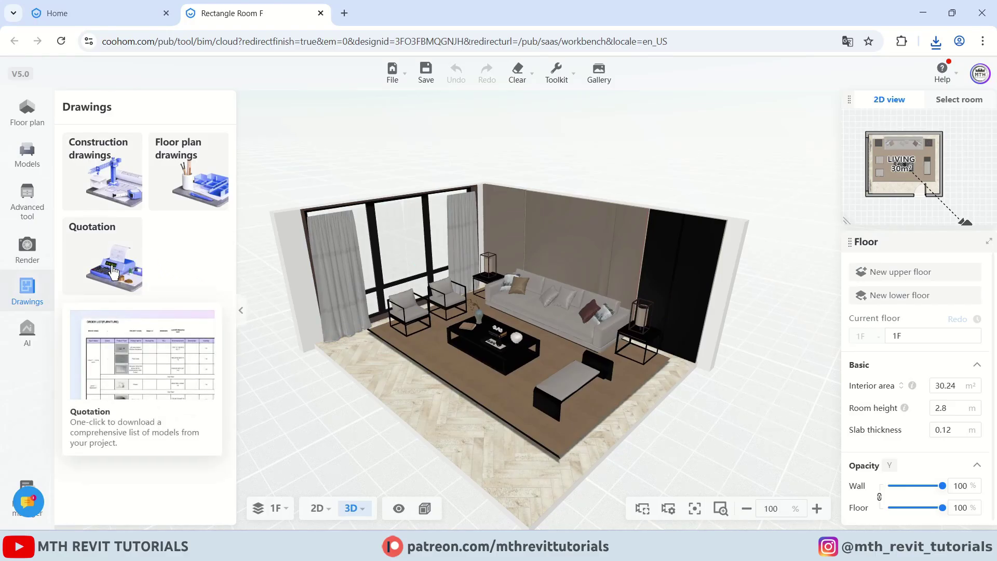
{"action": "left_click", "coordinate": [113, 270]}
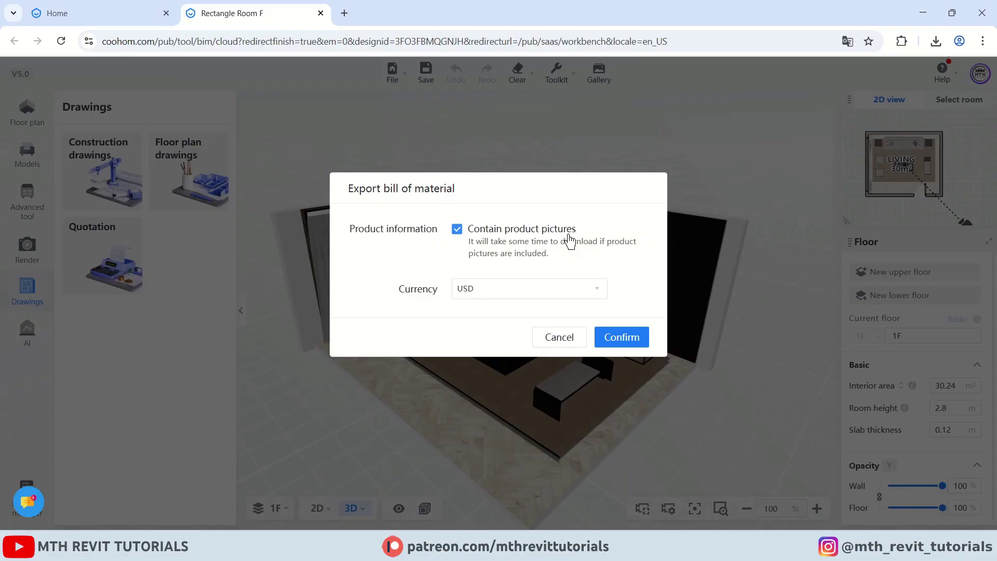
{"action": "left_click", "coordinate": [551, 294]}
{"action": "left_click", "coordinate": [592, 305]}
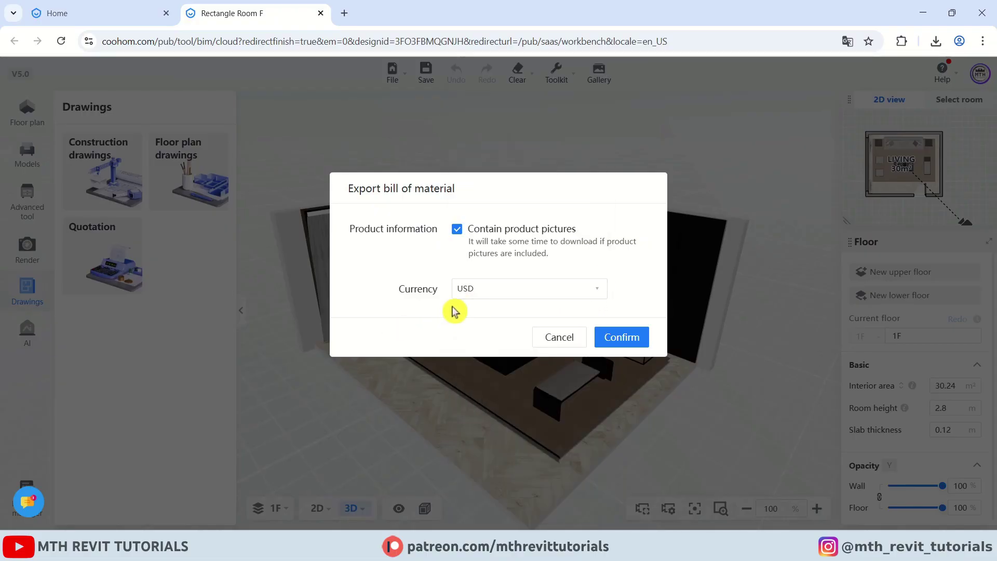
{"action": "left_click", "coordinate": [623, 339]}
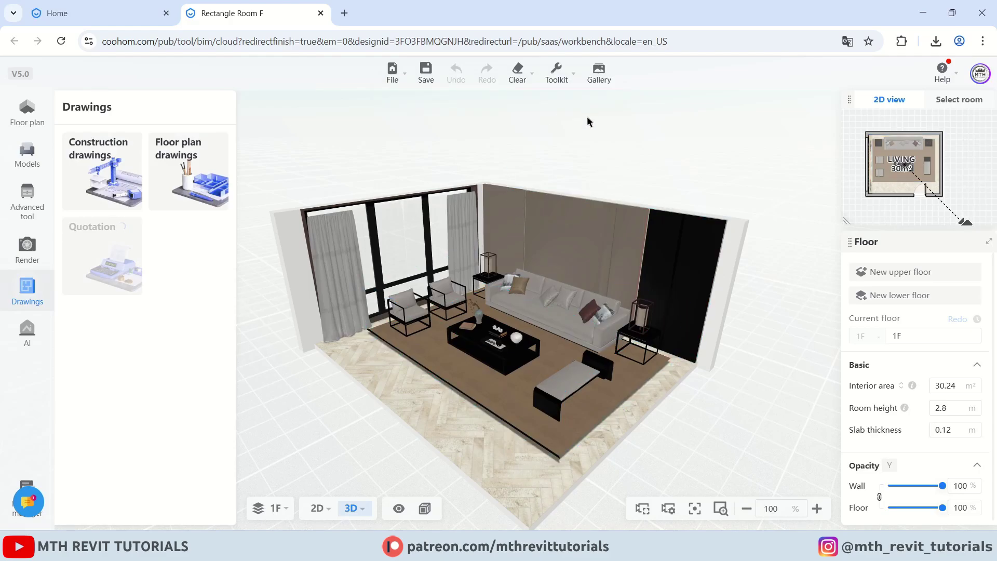
Download the finished bill of material zip and open it from the downloads.
{"action": "mouse_move", "coordinate": [104, 260]}
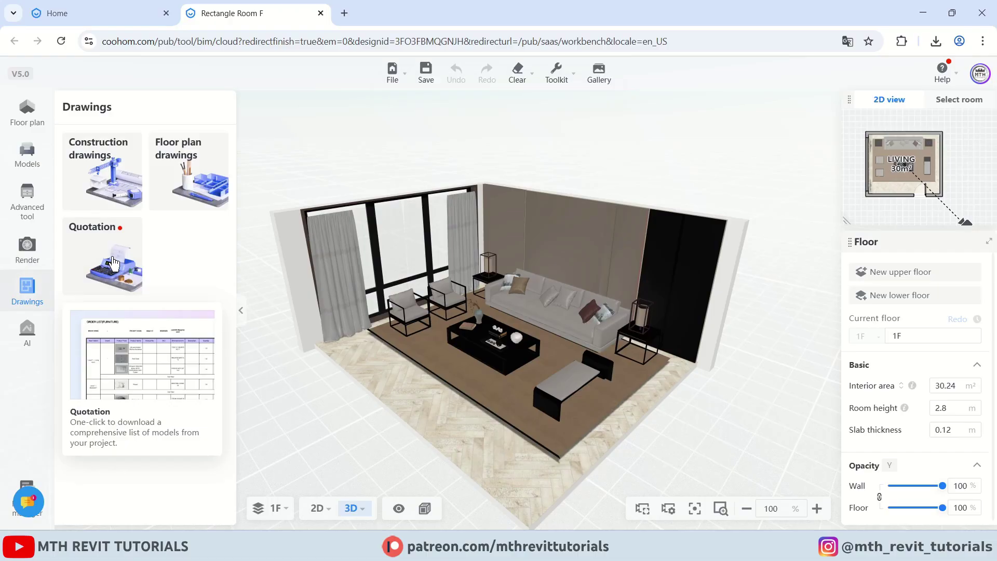
{"action": "left_click", "coordinate": [104, 366]}
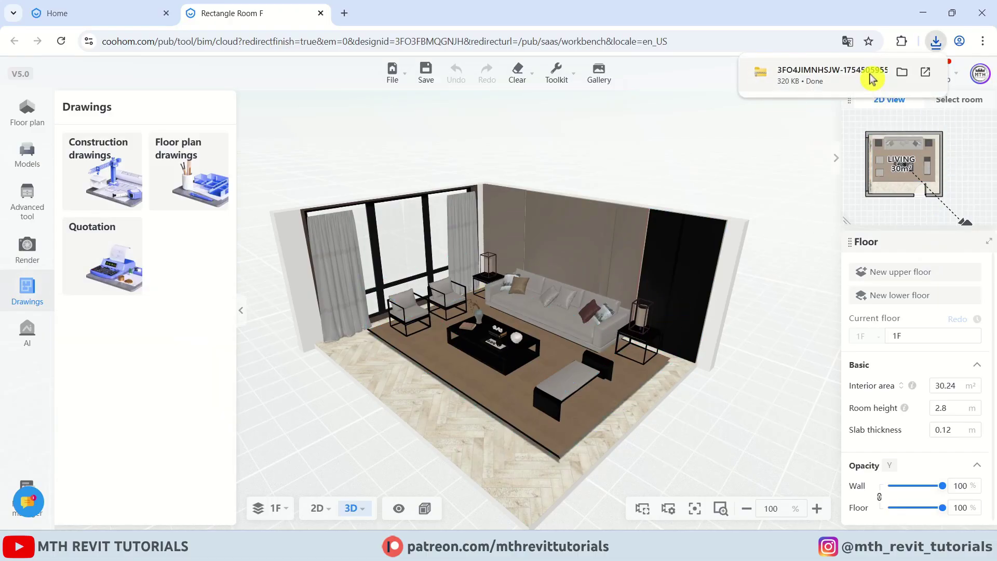
{"action": "left_click", "coordinate": [820, 77]}
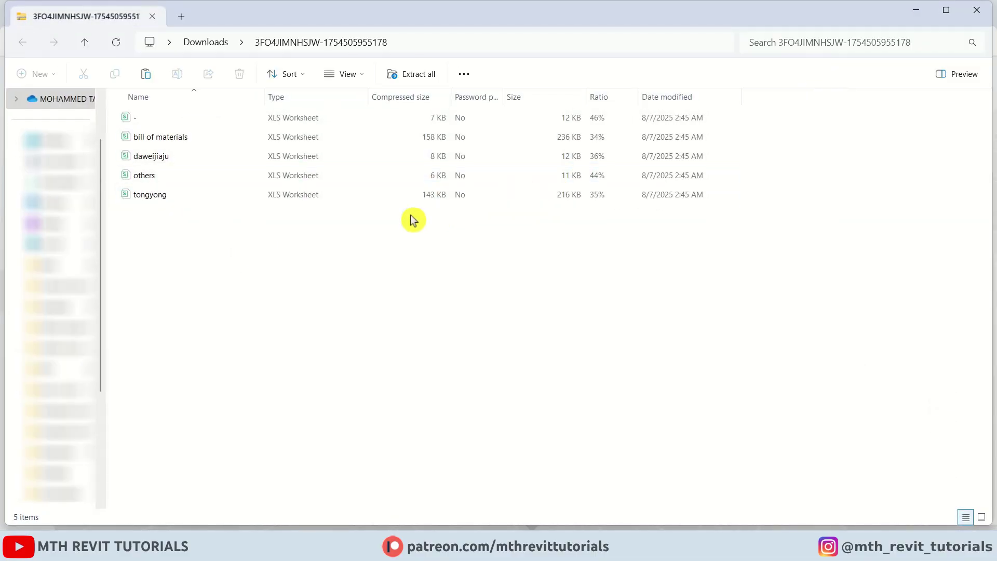
Copy the four worksheets from bill of materials to tongyong.
{"action": "left_click_drag", "start_coordinate": [262, 234], "coordinate": [141, 137]}
{"action": "right_click", "coordinate": [141, 137]}
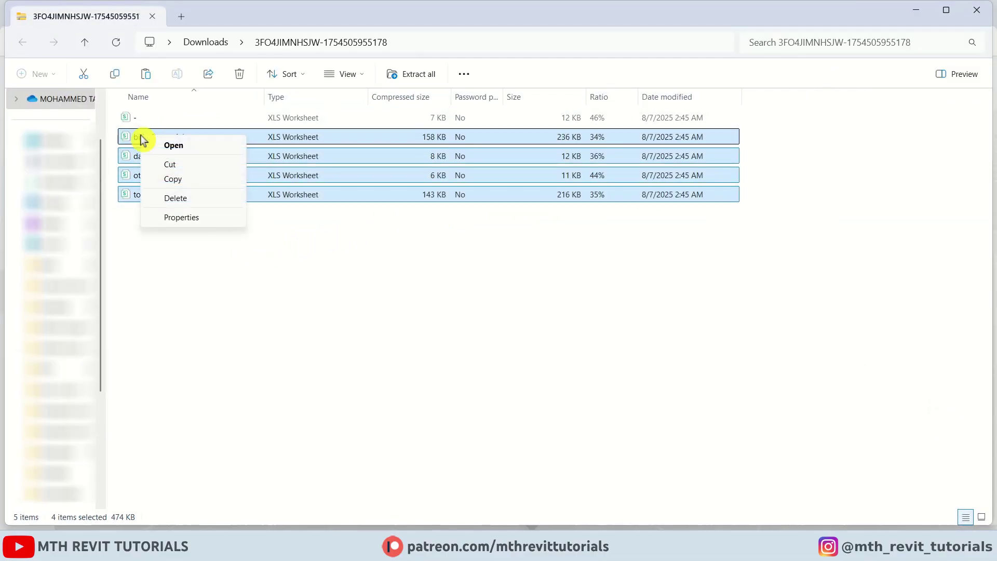
{"action": "left_click", "coordinate": [193, 180]}
Create a new folder named BOQ in the Coohom project folder.
{"action": "mouse_move", "coordinate": [356, 550]}
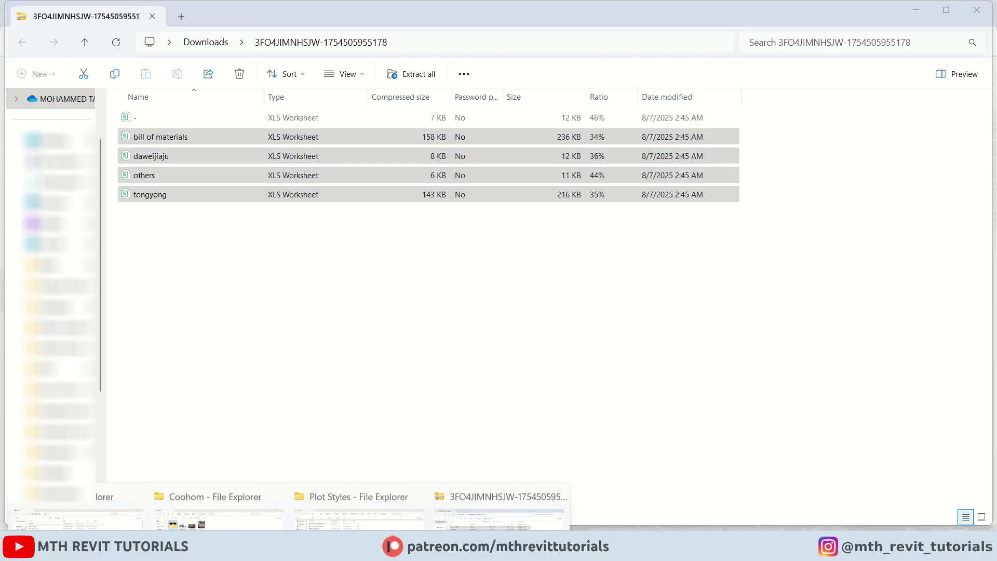
{"action": "left_click", "coordinate": [213, 493]}
{"action": "right_click", "coordinate": [331, 471]}
{"action": "mouse_move", "coordinate": [423, 442]}
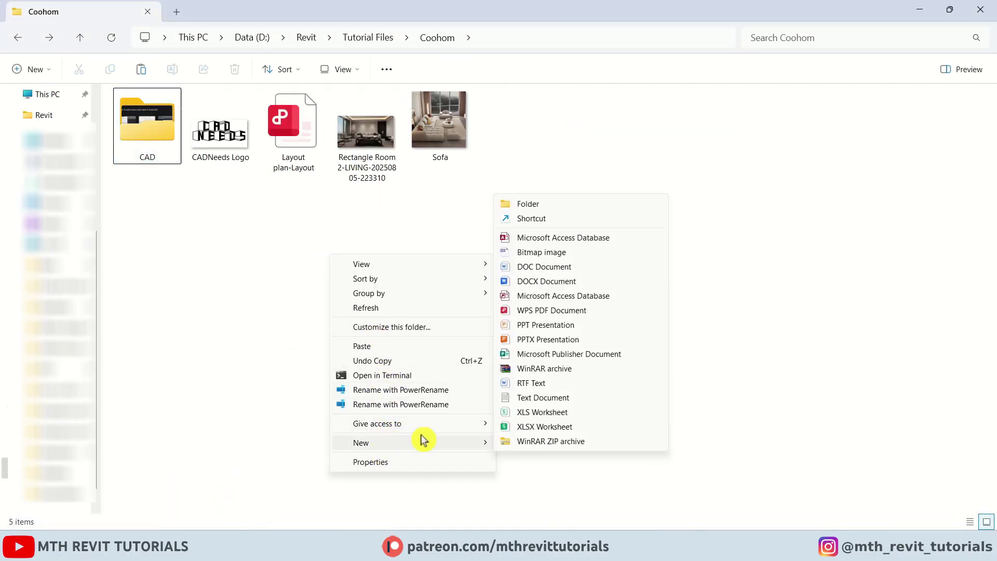
{"action": "left_click", "coordinate": [540, 205]}
{"action": "type", "text": "BOQ"}
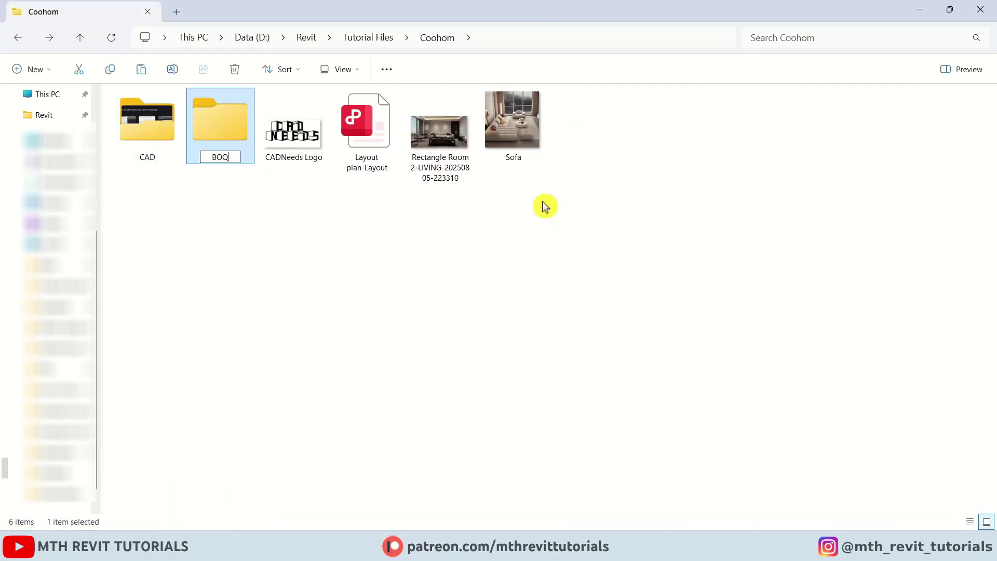
Paste the worksheets into BOQ and open bill of materials.xls.
{"action": "double_click", "coordinate": [214, 147]}
{"action": "right_click", "coordinate": [312, 236]}
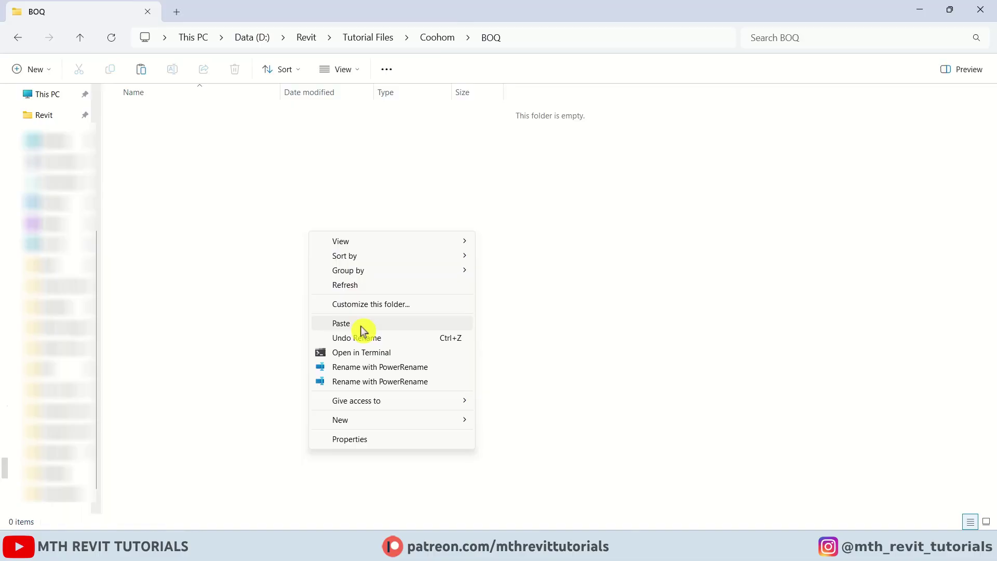
{"action": "left_click", "coordinate": [362, 325]}
{"action": "left_click", "coordinate": [238, 271]}
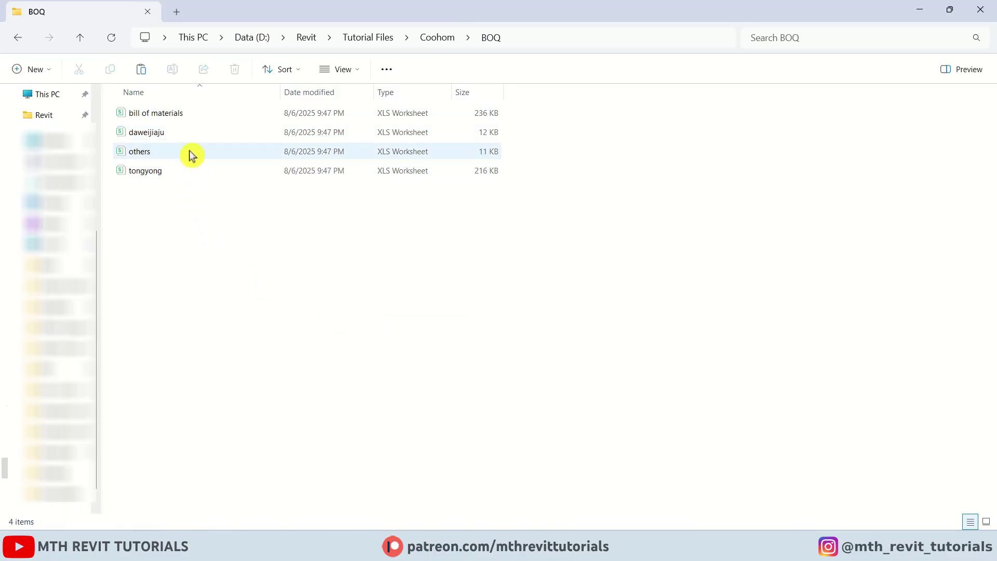
{"action": "double_click", "coordinate": [198, 110]}
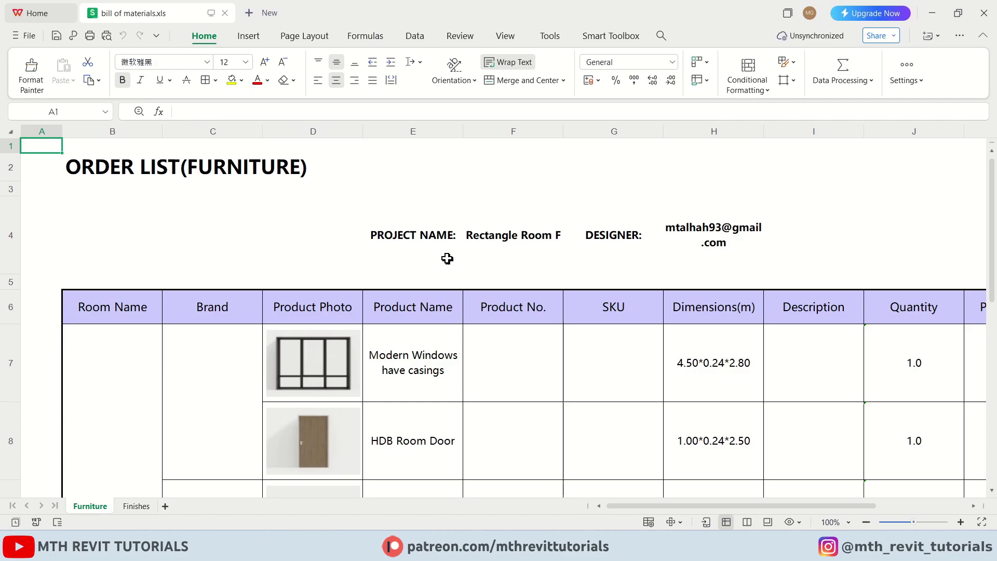
{"action": "scroll", "coordinate": [448, 258], "scroll_direction": "down", "scroll_amount": 5, "text": "ctrl"}
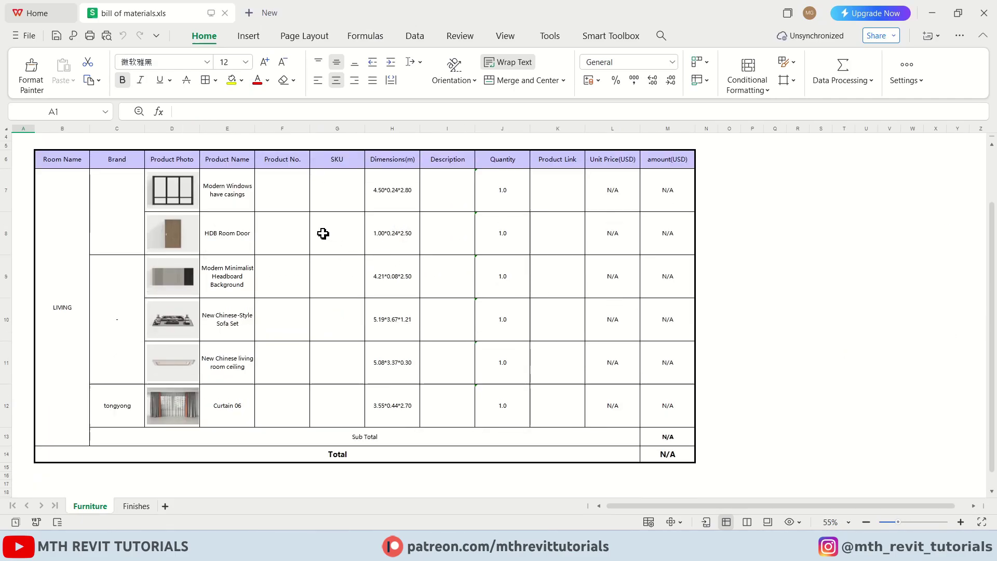
{"action": "scroll", "coordinate": [544, 207], "scroll_direction": "up", "scroll_amount": 2, "text": "ctrl"}
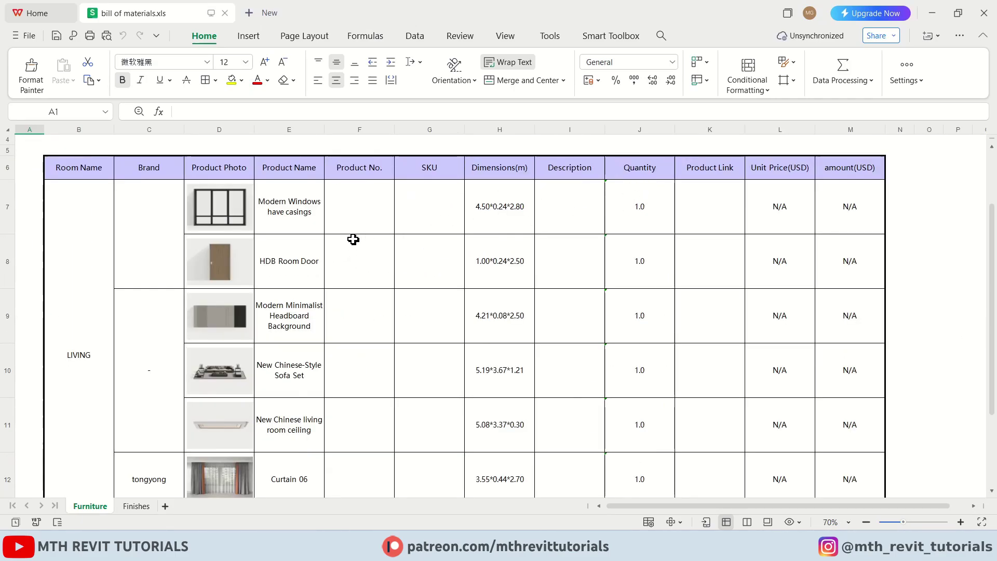
{"action": "scroll", "coordinate": [349, 244], "scroll_direction": "down", "scroll_amount": 3}
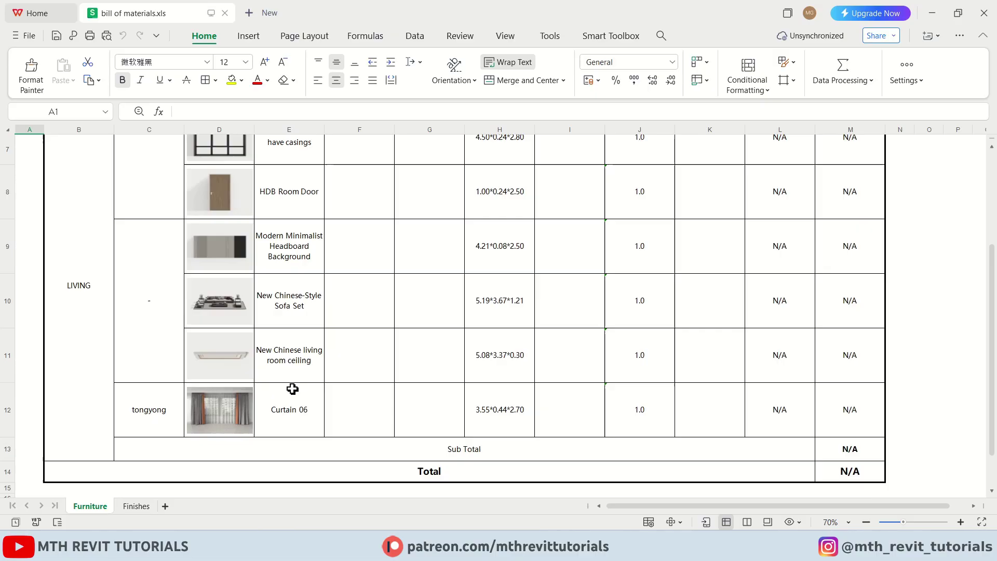